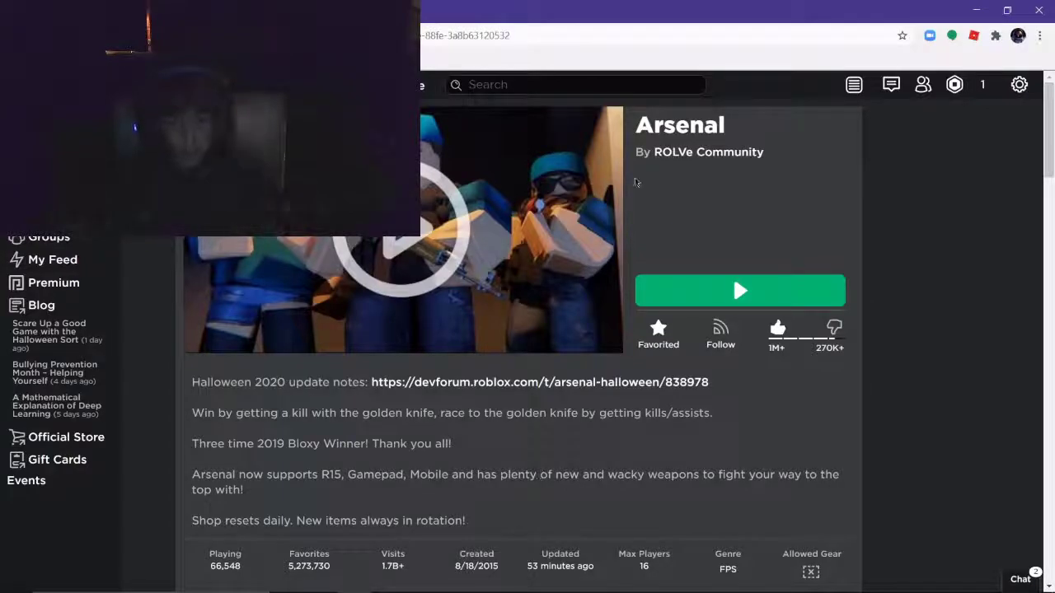
# Browse to the desktop folder in File Explorer and open the file location of the Roblox Player shortcut.
pyautogui.click(388, 581)
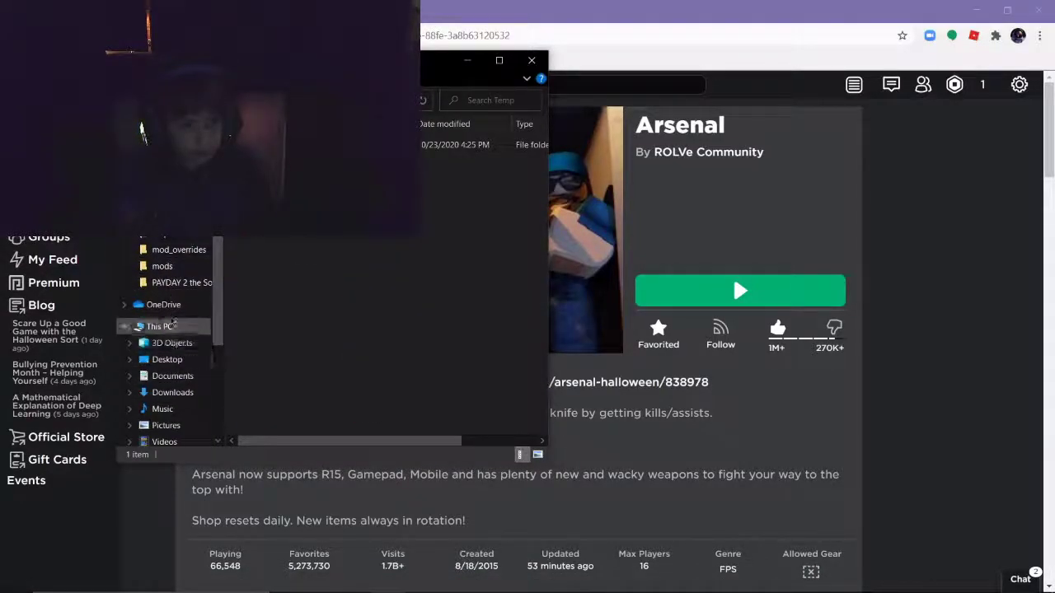
pyautogui.click(144, 132)
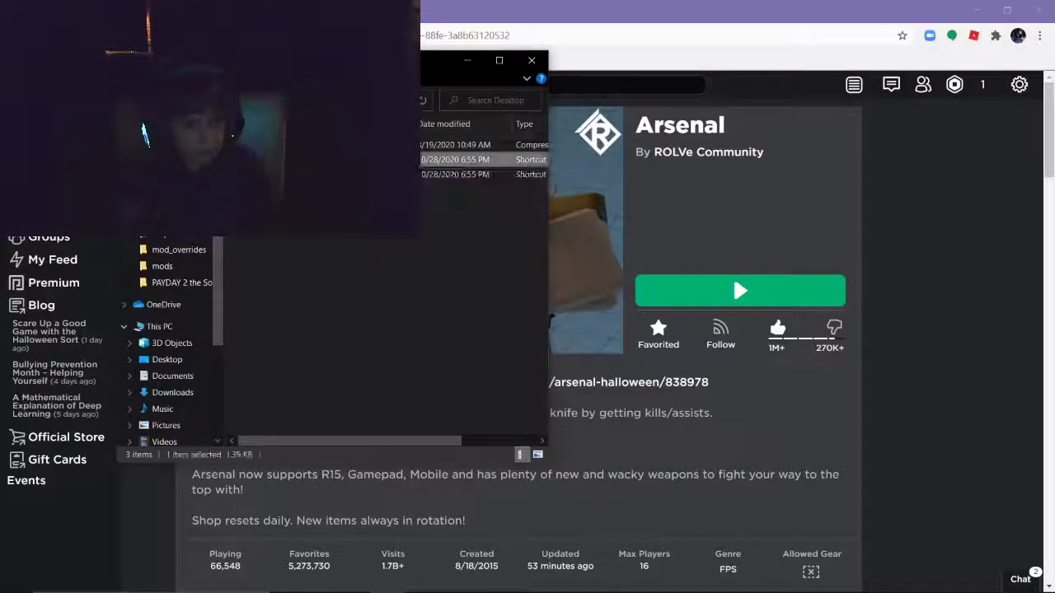
pyautogui.rightClick(290, 161)
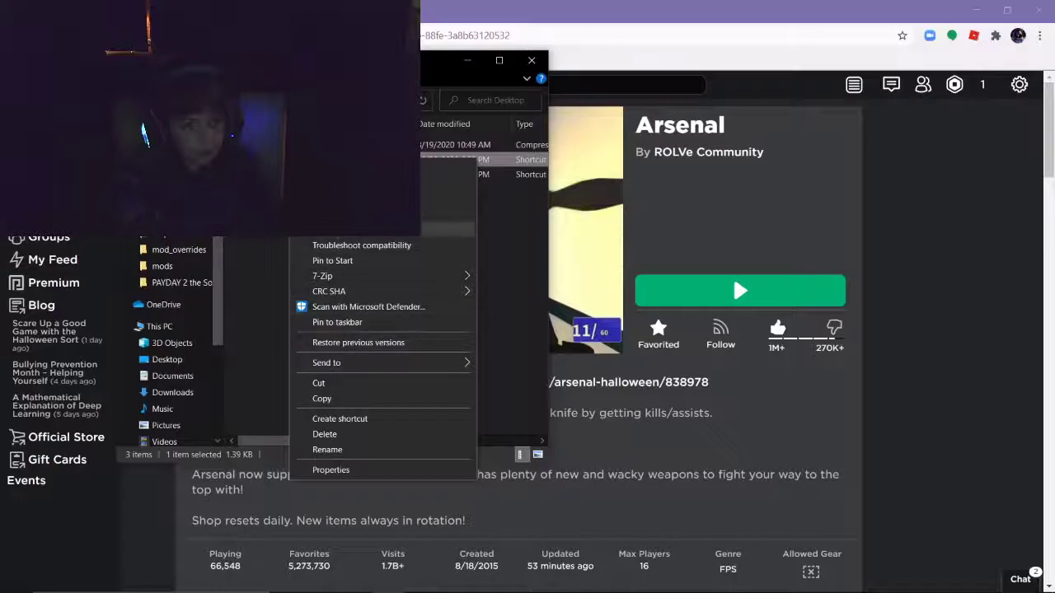
pyautogui.click(371, 199)
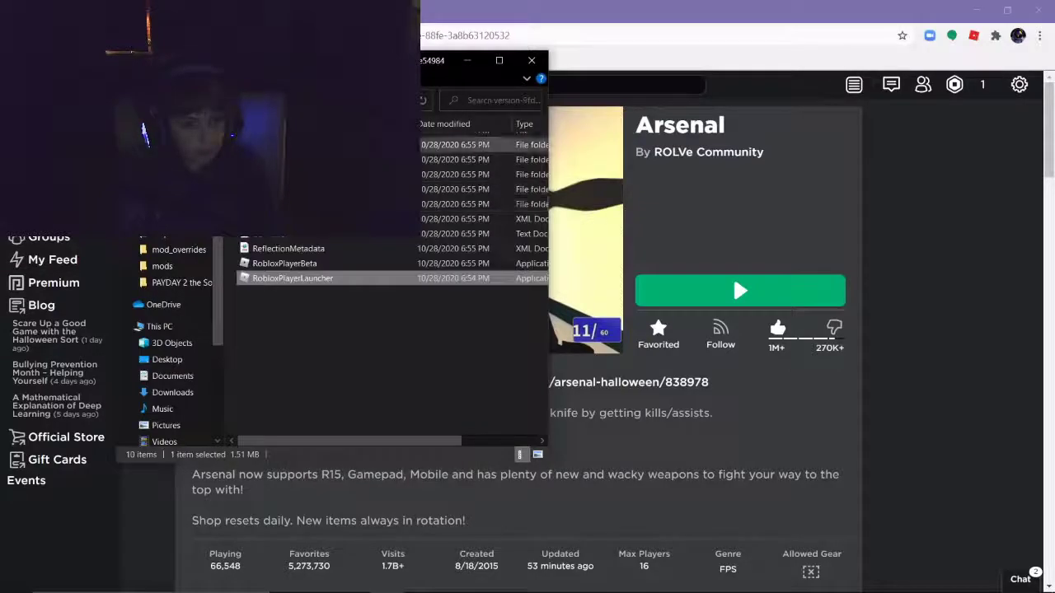
# Open the textures folder inside PlatformContent\pc of the Roblox version folder.
pyautogui.doubleClick(329, 174)
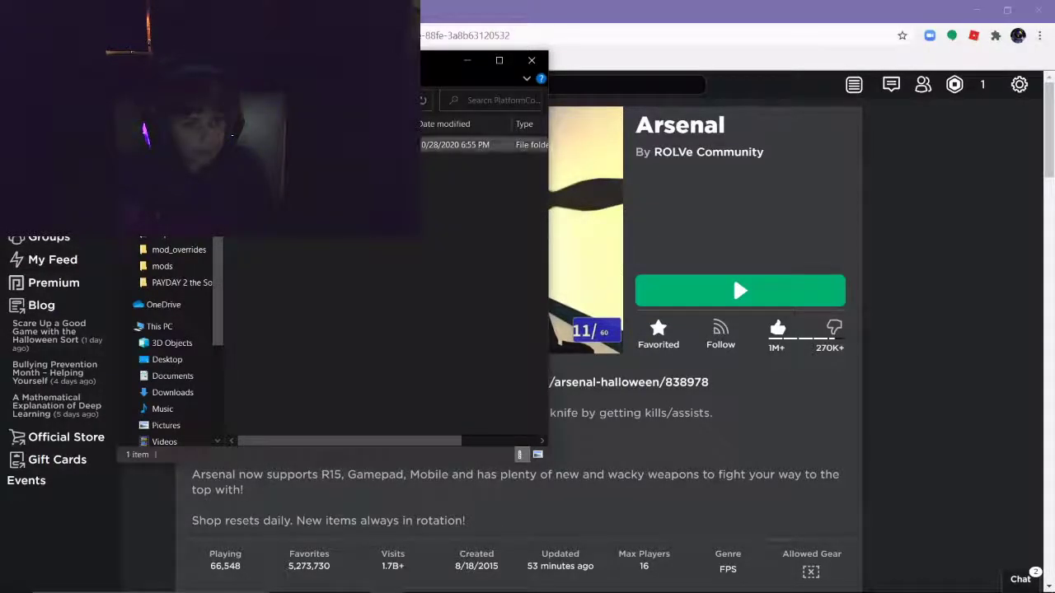
pyautogui.doubleClick(329, 144)
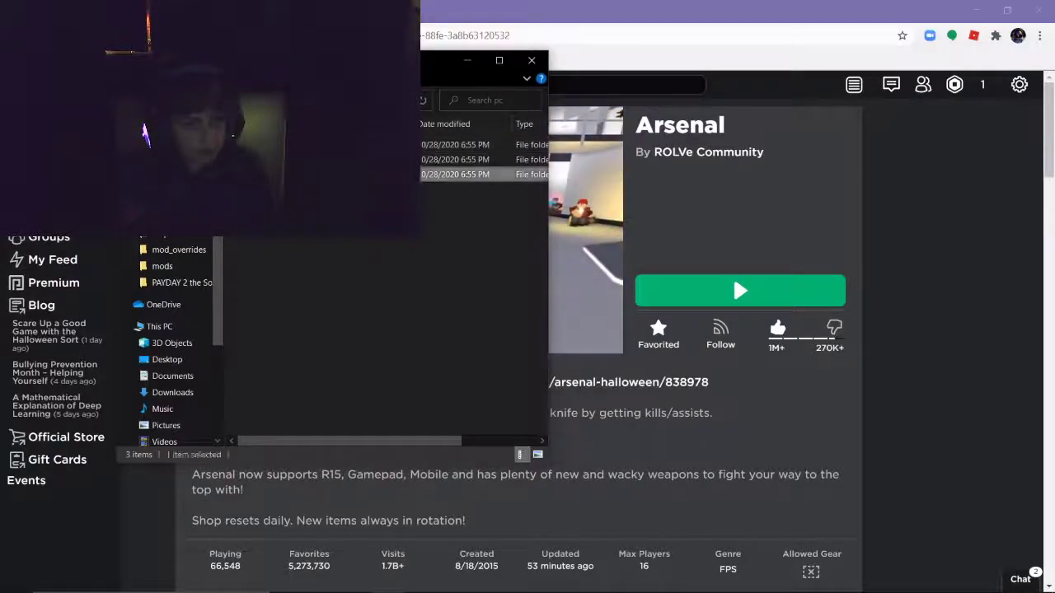
pyautogui.doubleClick(329, 174)
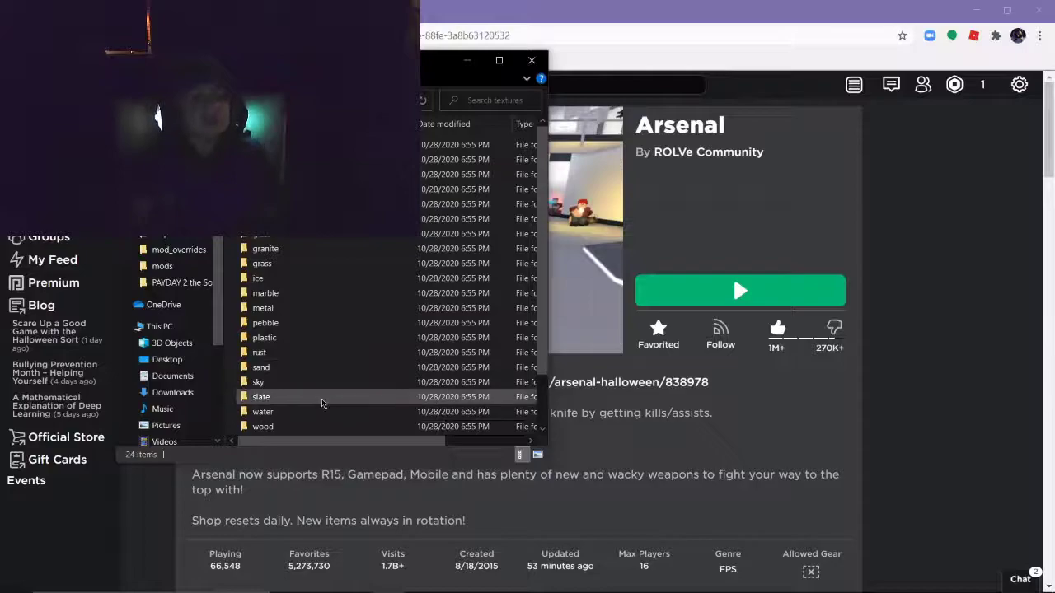
# Delete the first 16 material folders in the textures folder, from the start of the list through sand.
pyautogui.scroll(-1, 322, 401)
pyautogui.scroll(-1, 313, 367)
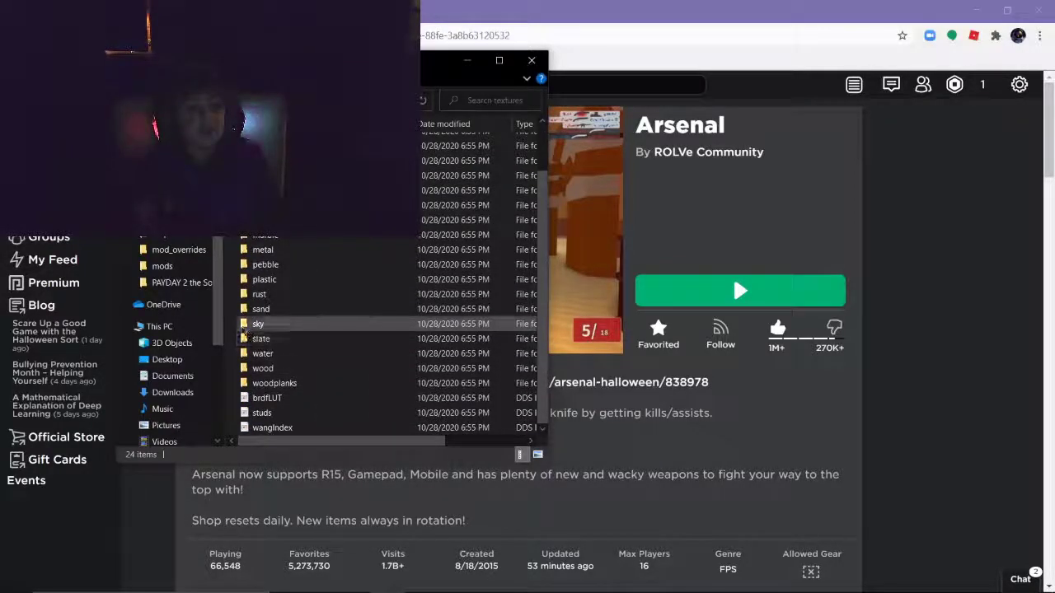
pyautogui.scroll(2, 244, 328)
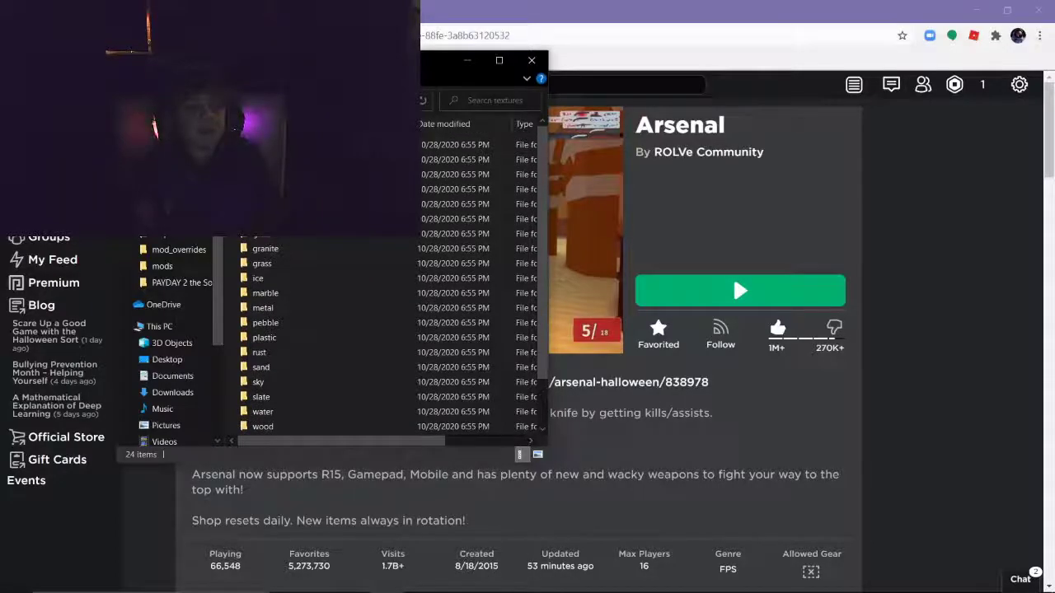
pyautogui.moveTo(241, 147); pyautogui.dragTo(290, 369)
pyautogui.rightClick(291, 293)
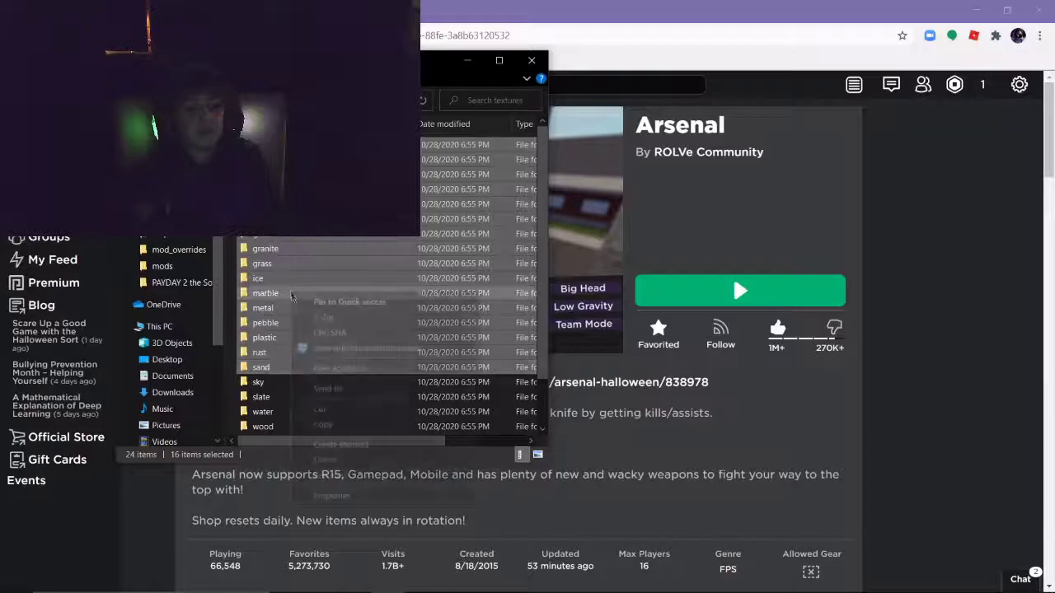
pyautogui.click(330, 459)
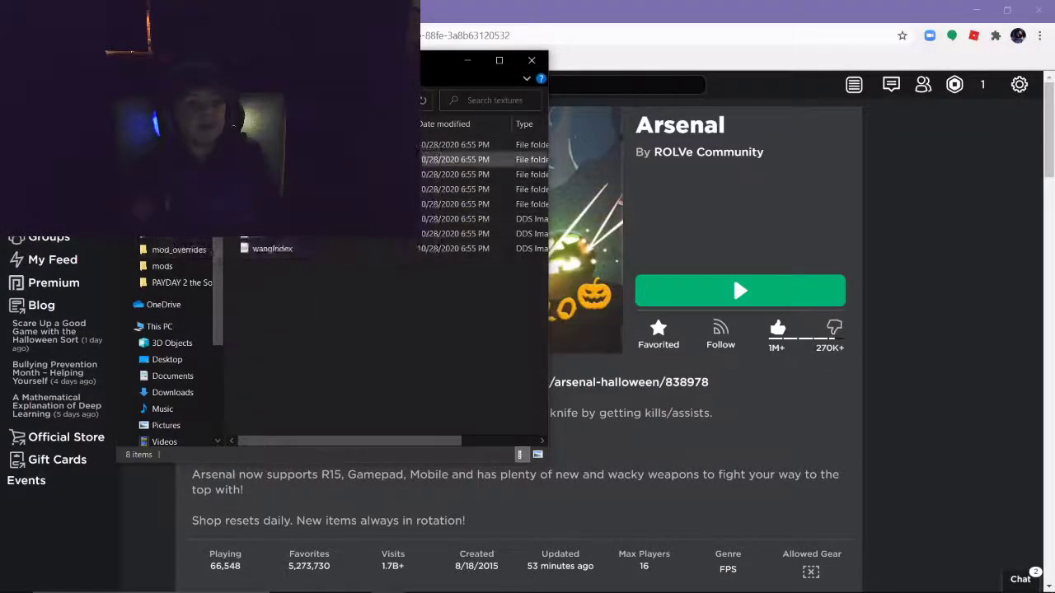
# Delete the slate, water, wood and woodplanks folders, keeping the sky folder and the three DDS files.
pyautogui.moveTo(330, 153); pyautogui.dragTo(330, 208)
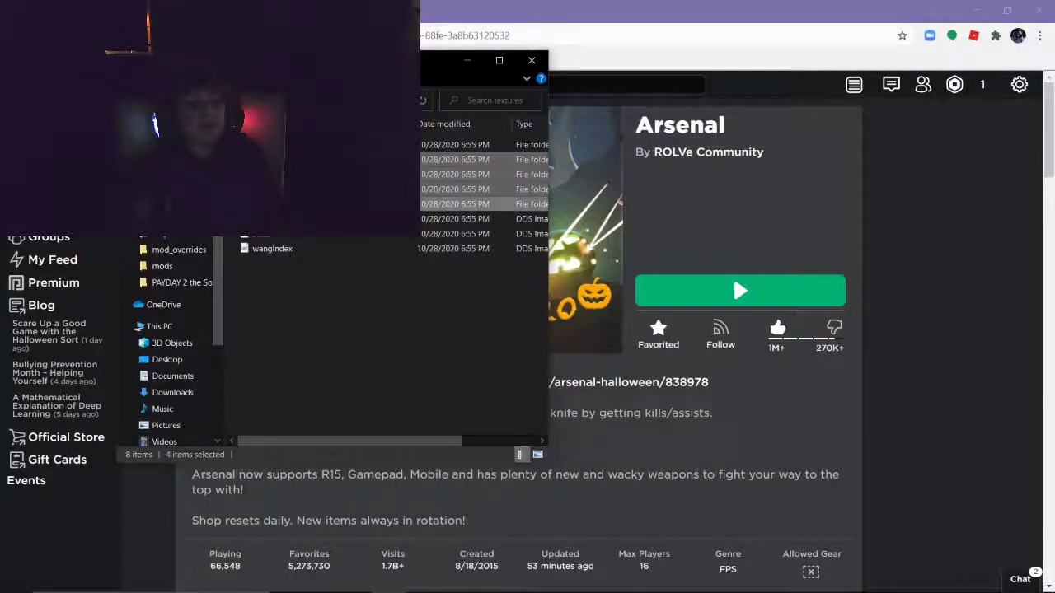
pyautogui.rightClick(264, 186)
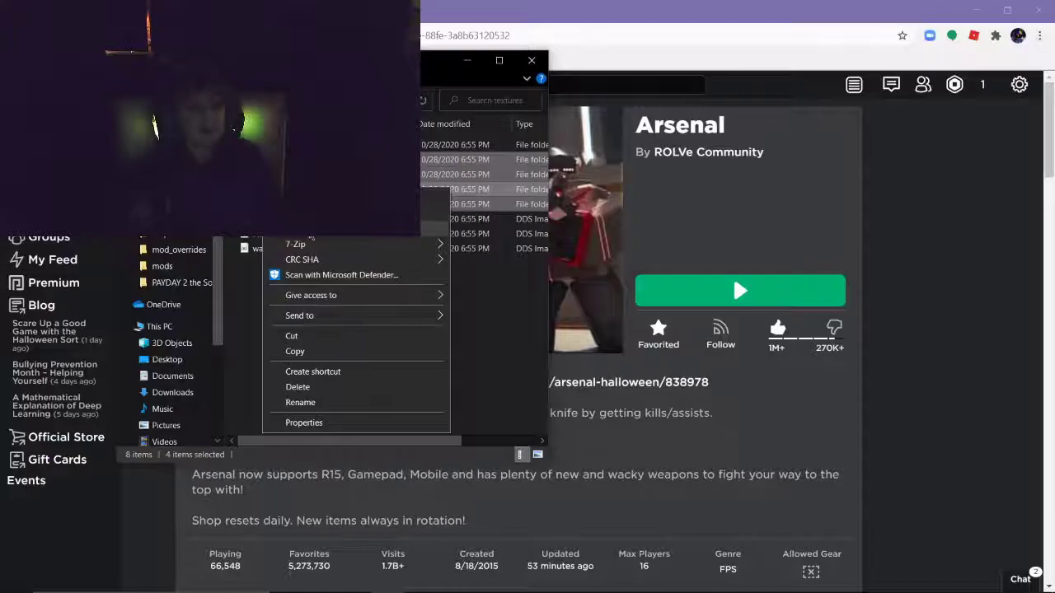
pyautogui.click(312, 387)
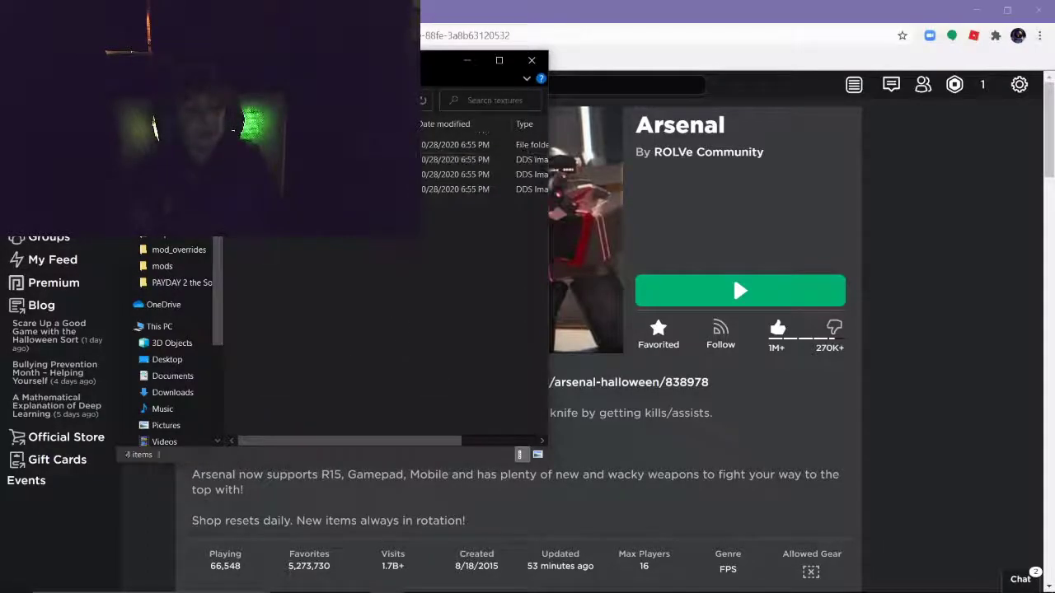
# Clear the .tex files out of the sky folder, go back up to the Roblox version folder and close File Explorer.
pyautogui.doubleClick(329, 144)
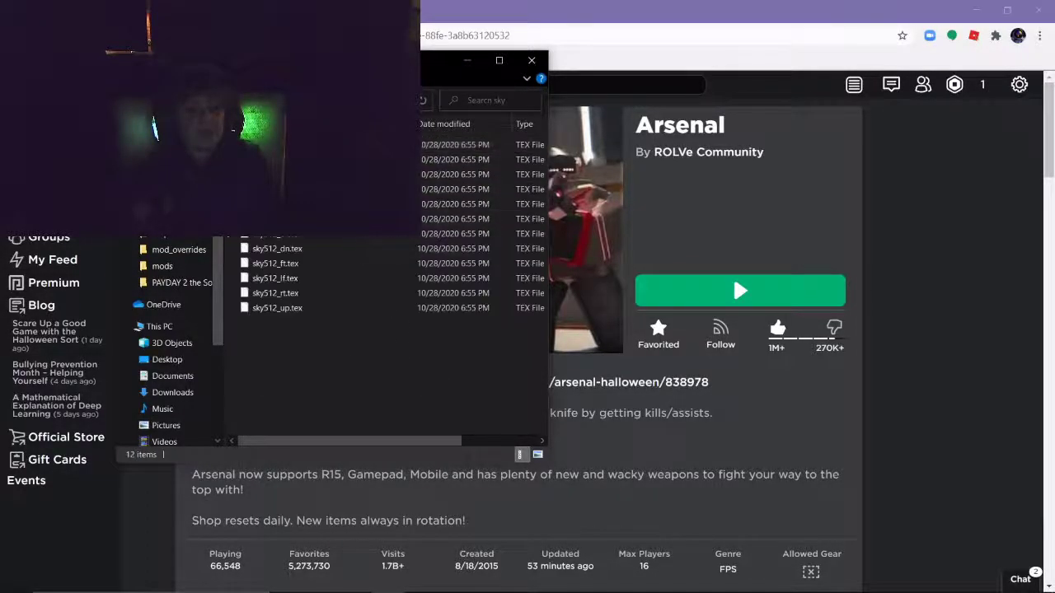
pyautogui.hotkey('alt', 'Left')
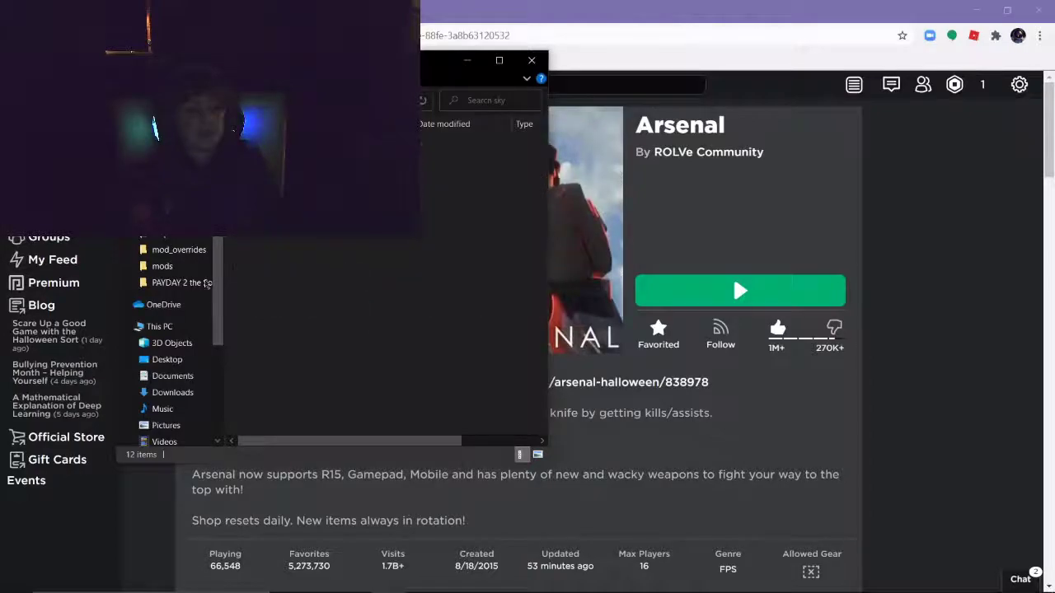
pyautogui.hotkey('alt', 'Left')
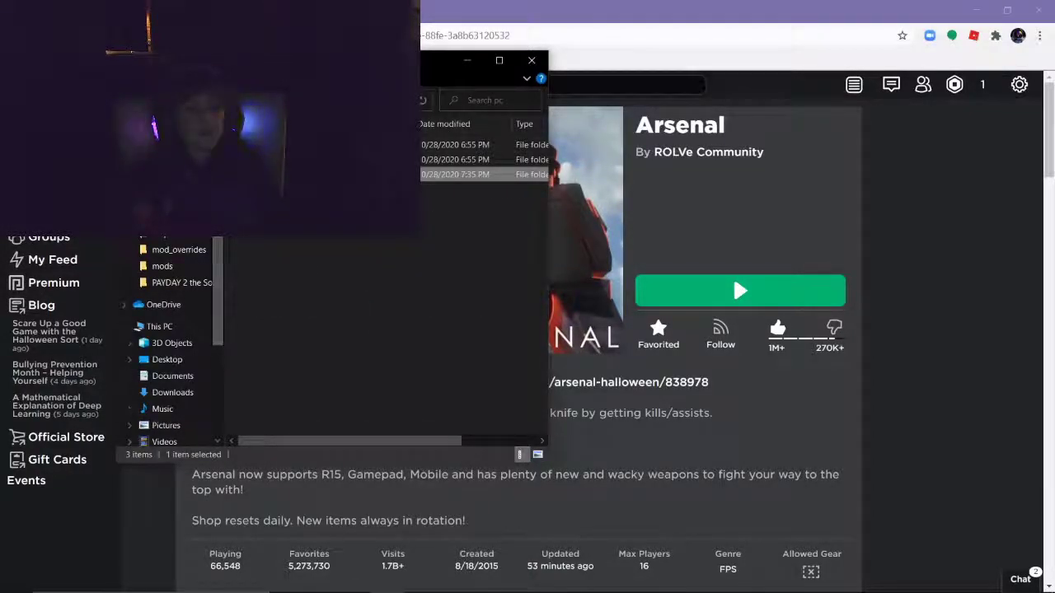
pyautogui.press('Return')
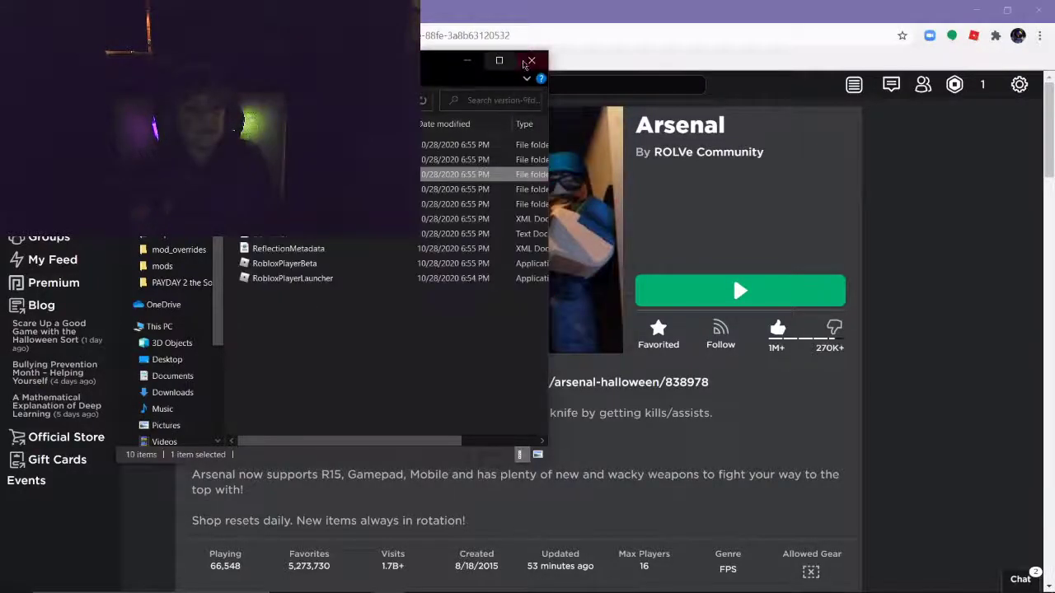
pyautogui.click(532, 61)
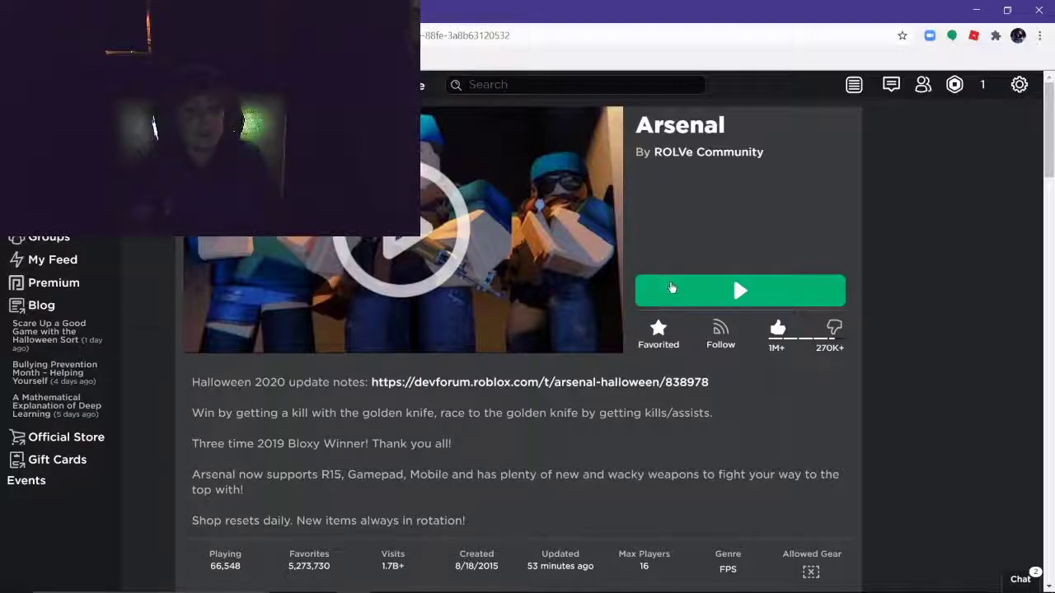
# Launch Arsenal from its Roblox page, deploy from the game menu and join the blue team.
pyautogui.scroll(-3, 668, 453)
pyautogui.scroll(3, 668, 453)
pyautogui.click(734, 290)
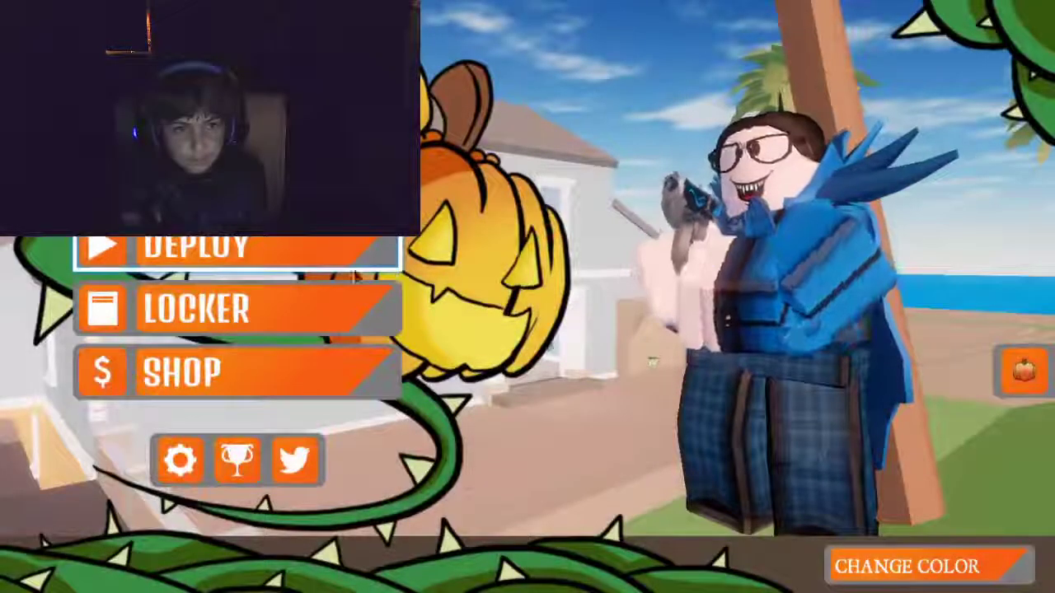
pyautogui.click(371, 247)
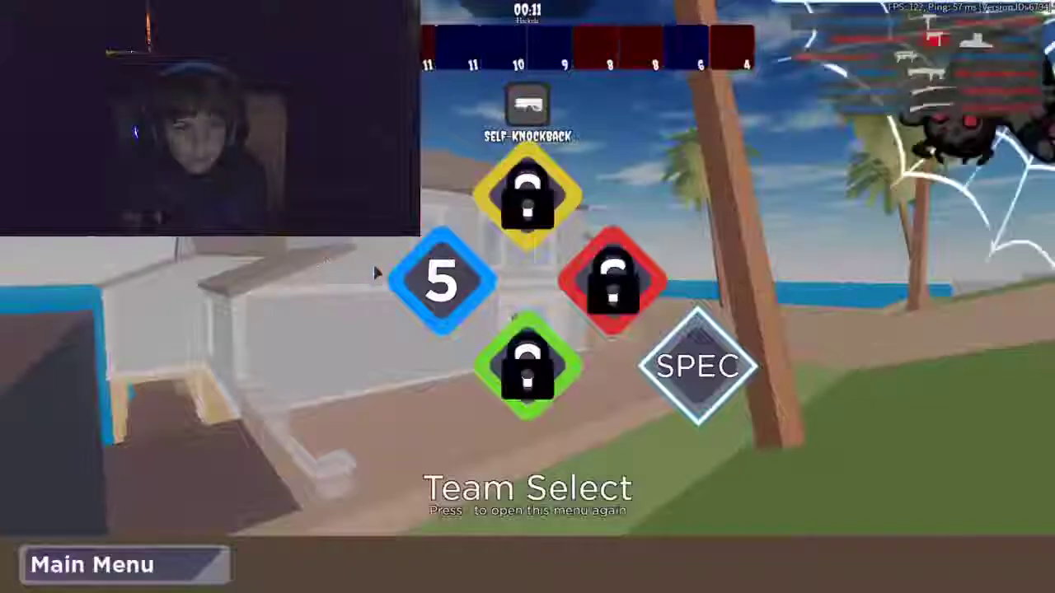
pyautogui.click(387, 277)
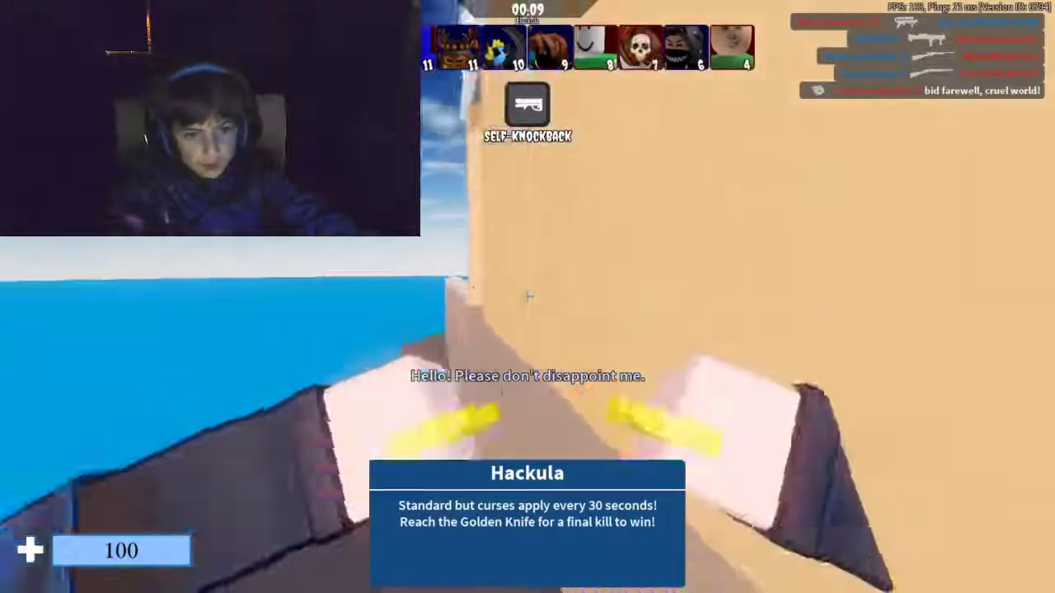
# Run along the seaside walkway and into the house, switching between melee and the Dragunov, to examine the map's textures.
pyautogui.press('w')
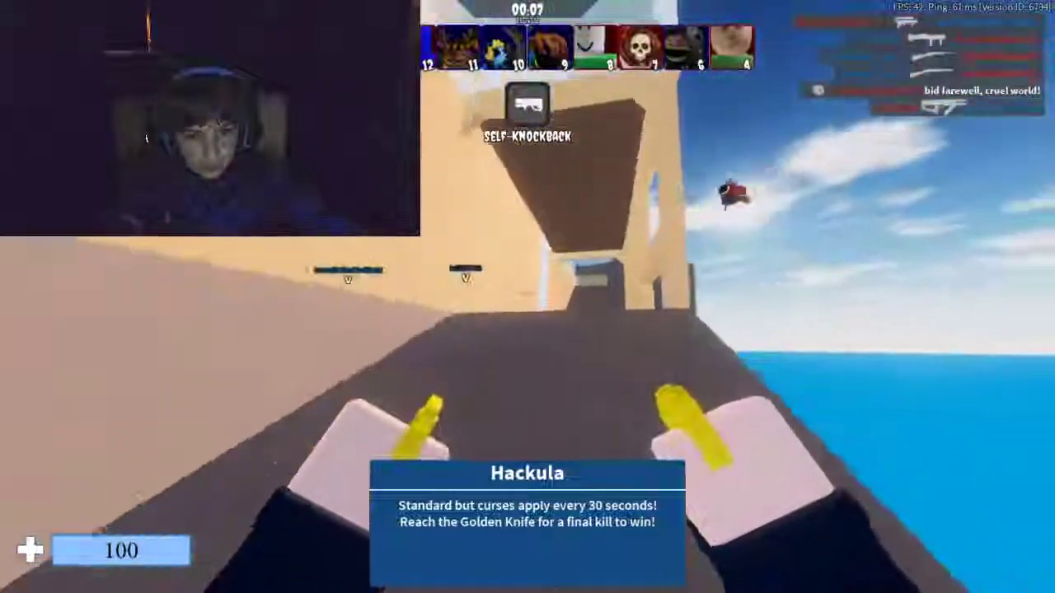
pyautogui.press('w')
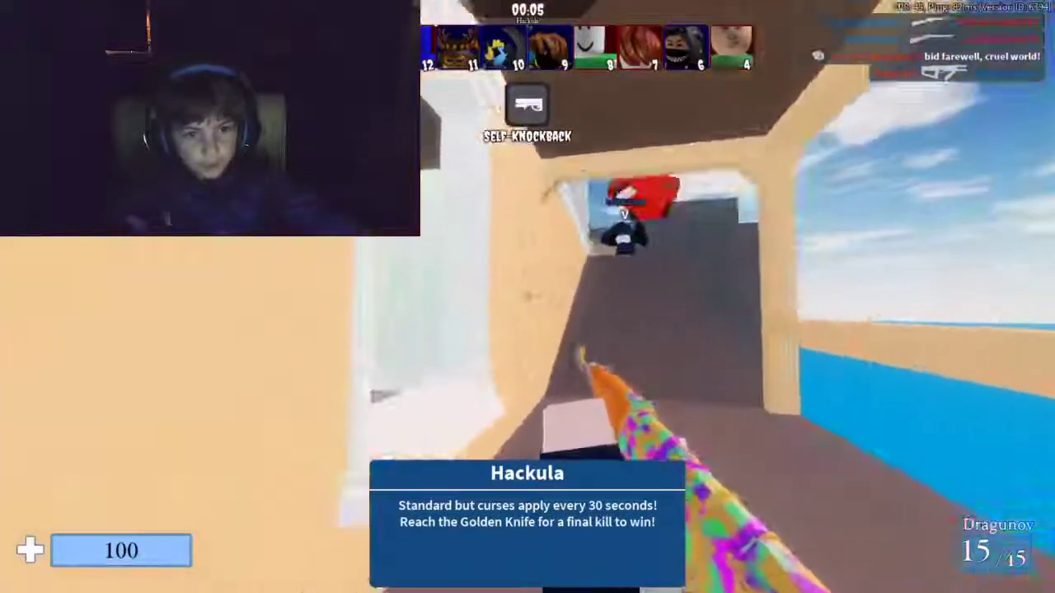
pyautogui.press('2')
pyautogui.press('w')
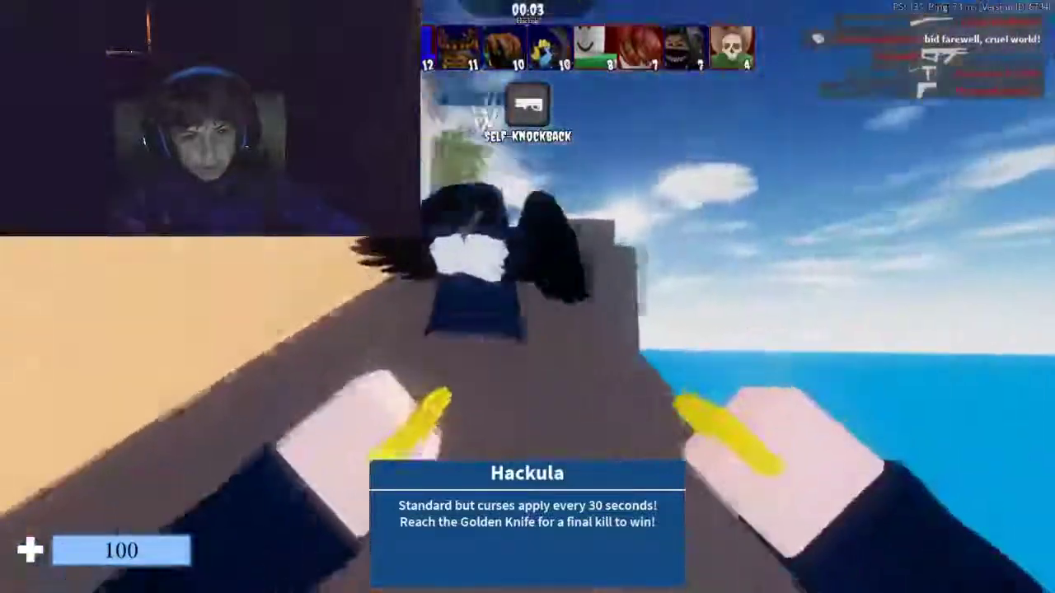
pyautogui.press('w')
pyautogui.press('1')
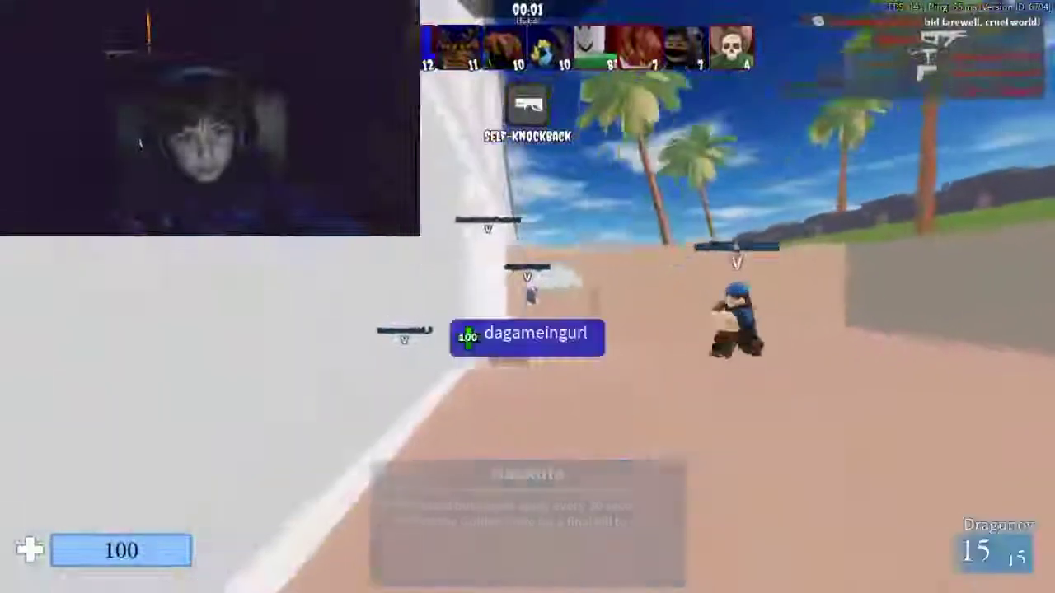
pyautogui.press('w')
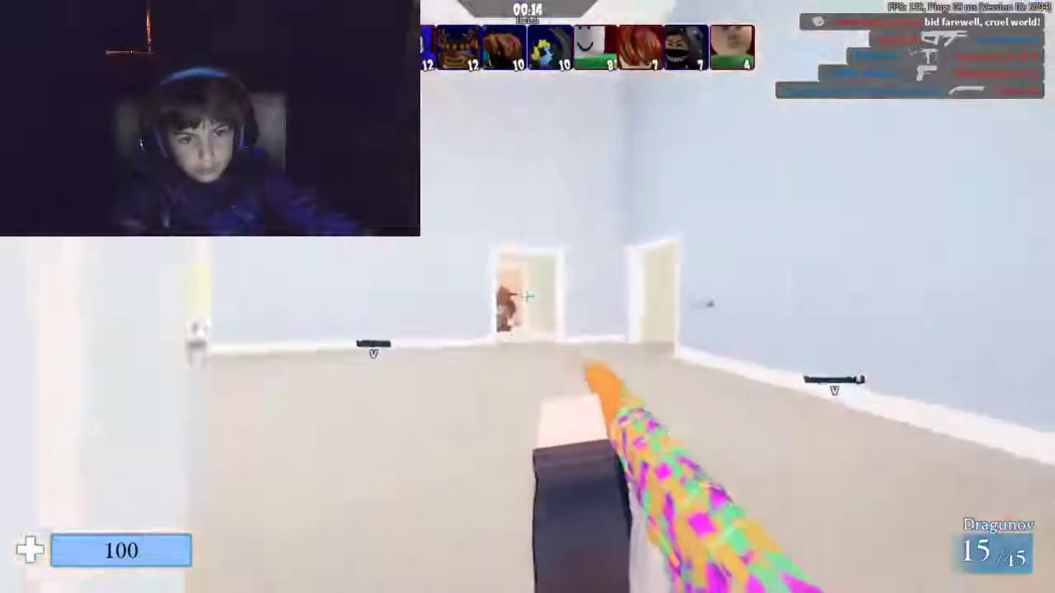
pyautogui.press('w')
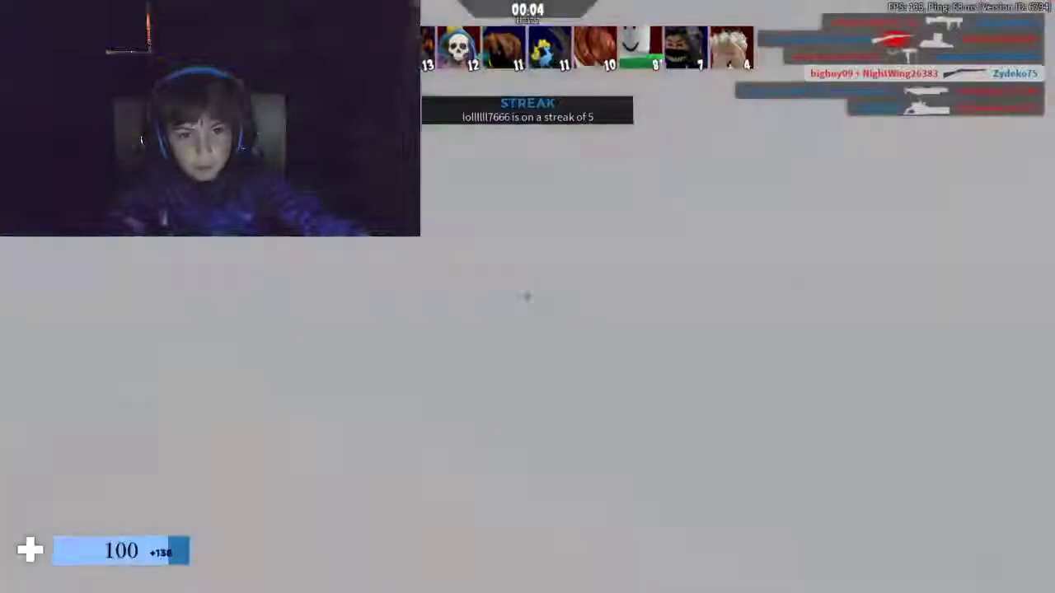
# Run outdoors and up the stairs, switch to the Dragunov and fire one shot while examining the untextured surfaces.
pyautogui.press('2')
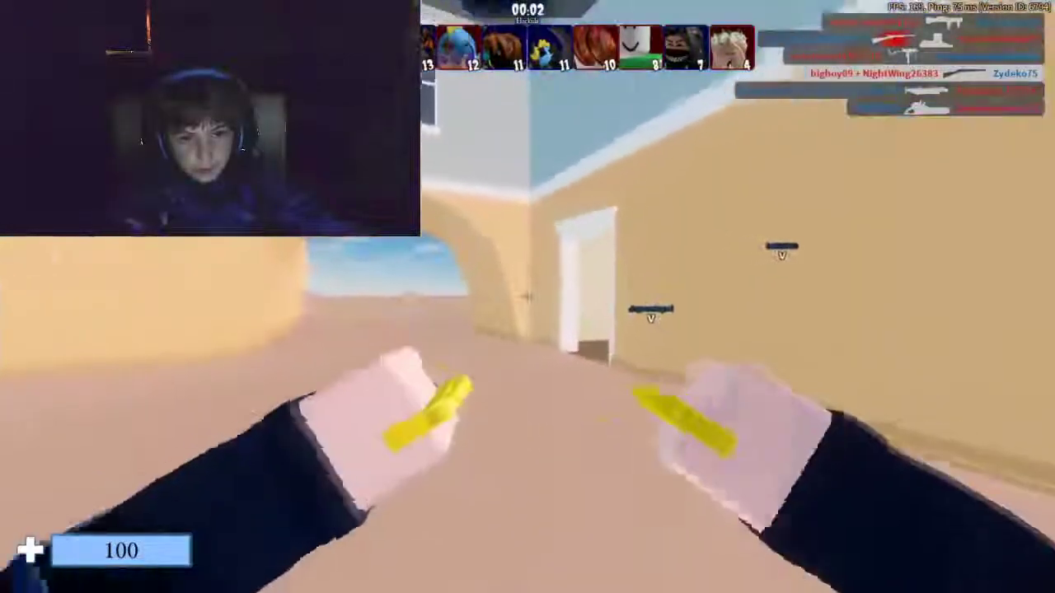
pyautogui.press('w')
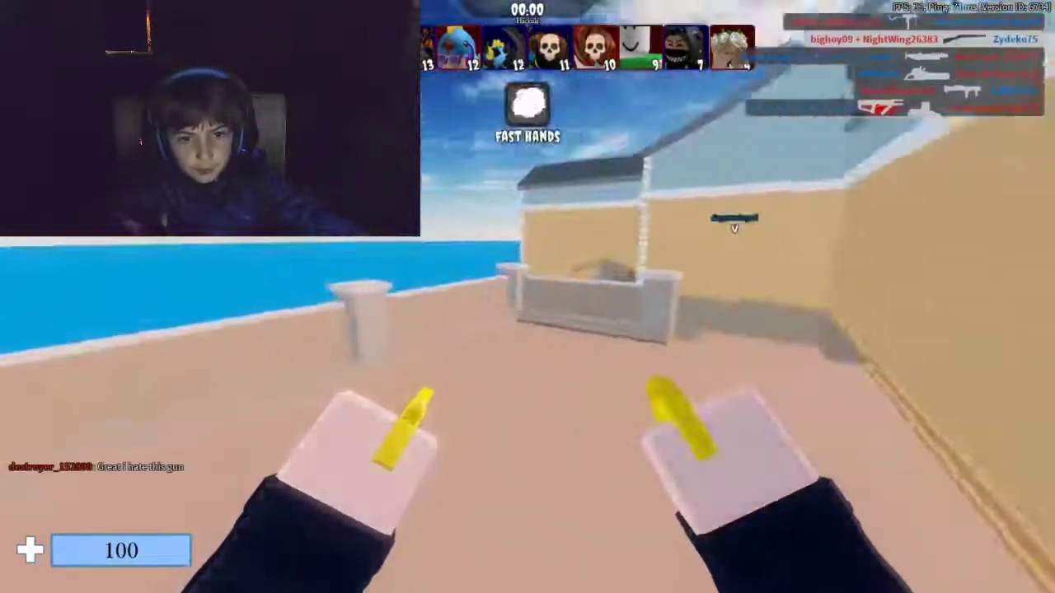
pyautogui.press('1')
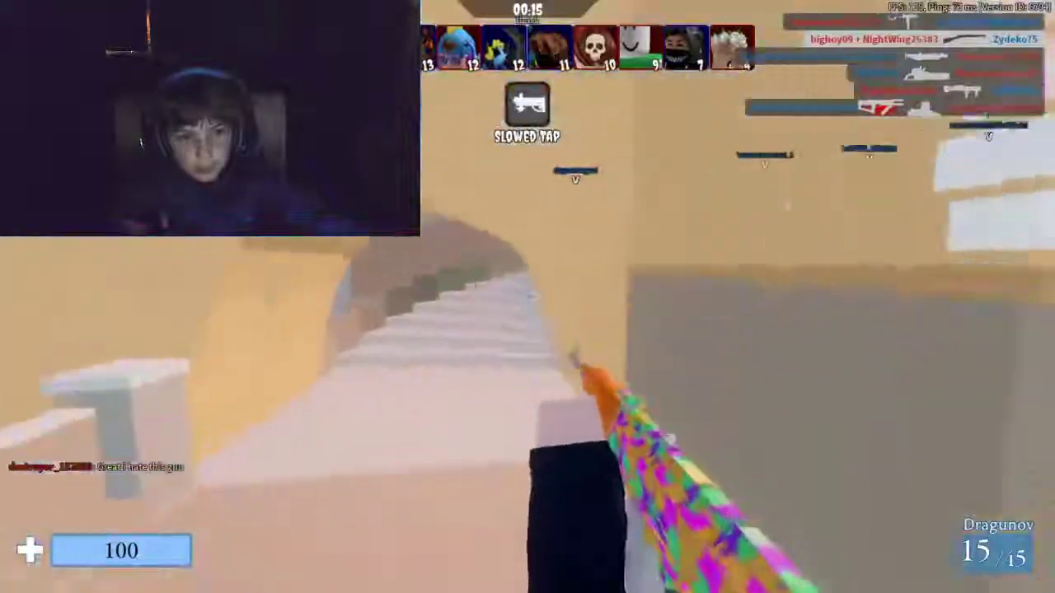
pyautogui.press('w')
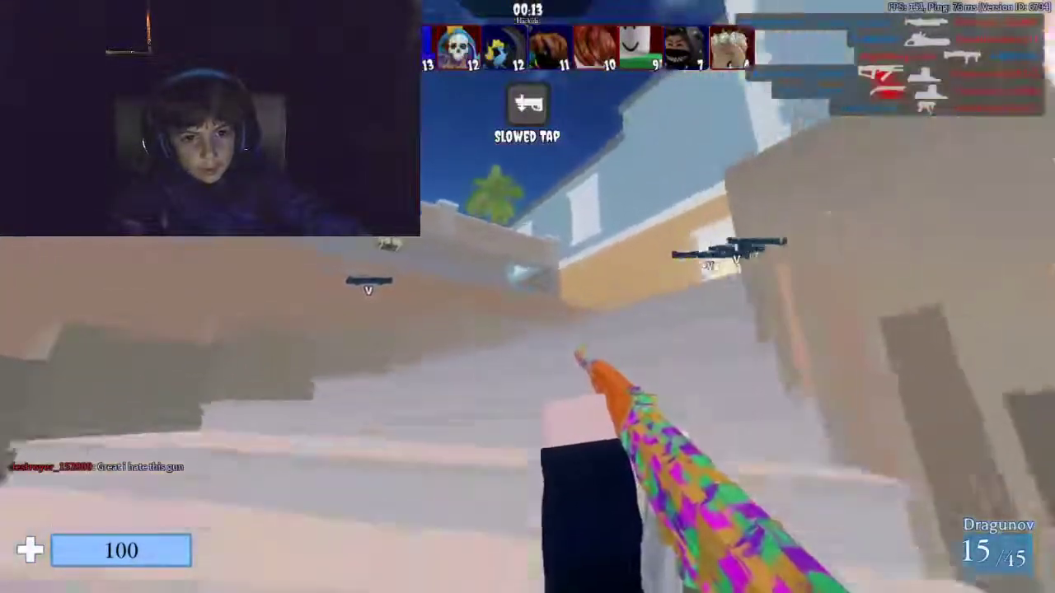
pyautogui.press('w')
pyautogui.click(528, 296)
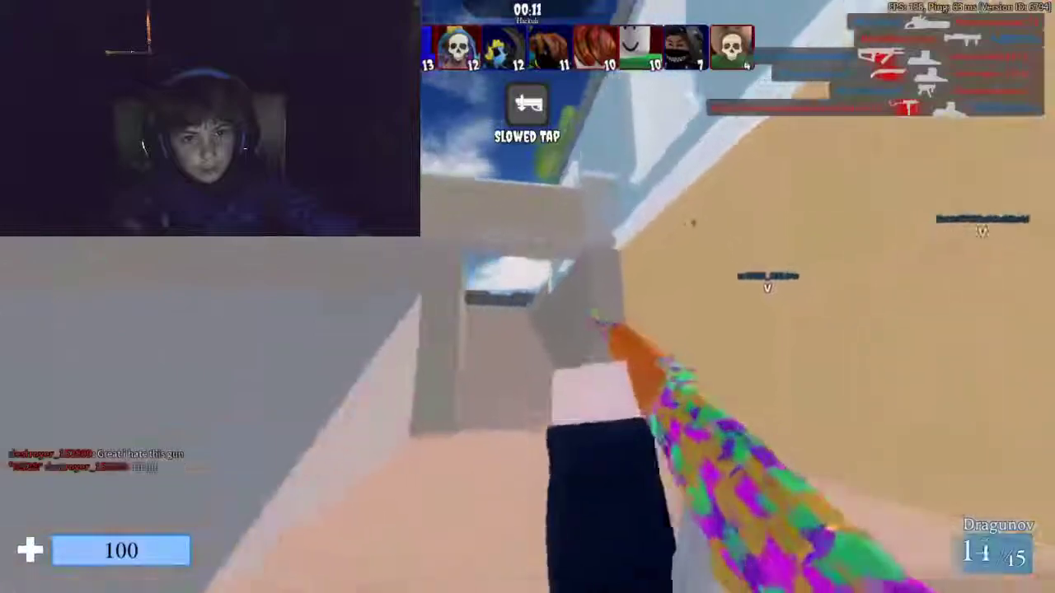
pyautogui.press('w')
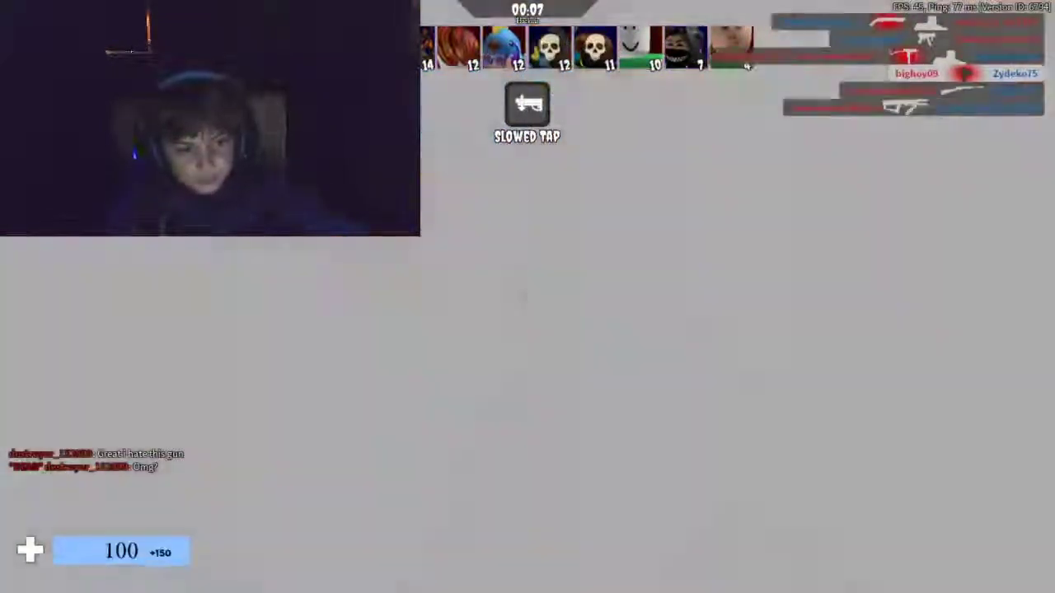
# Leave the Arsenal match and confirm leaving the game.
pyautogui.press('Escape')
pyautogui.press('l')
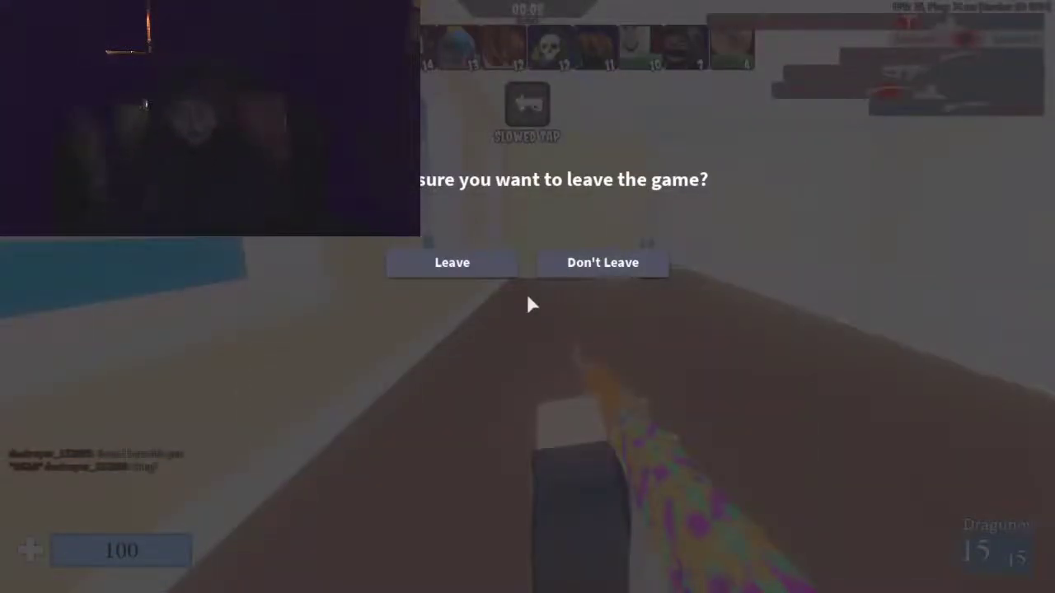
pyautogui.press('Return')
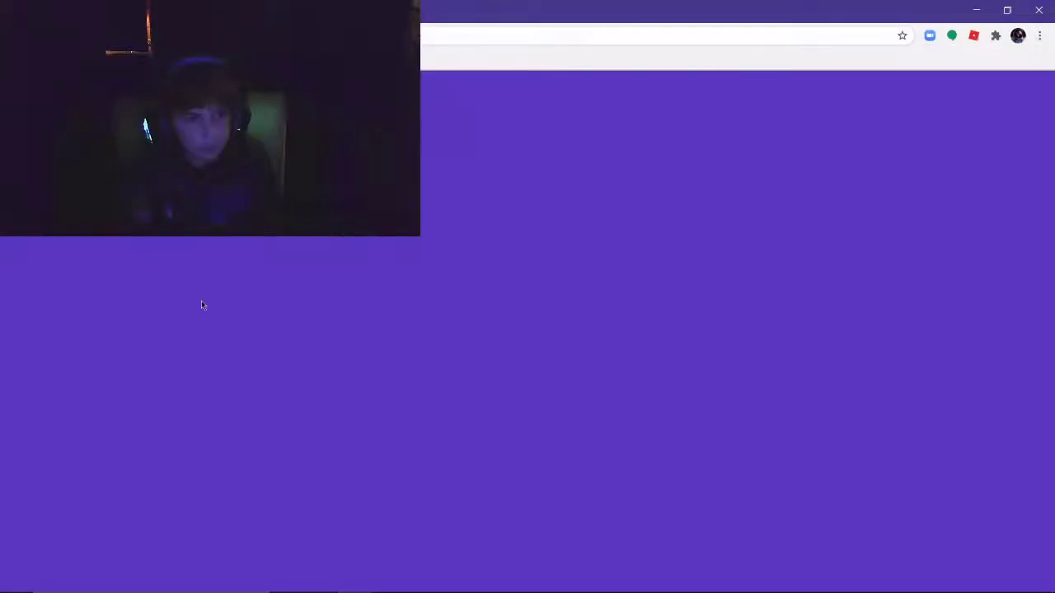
# Search the web in Chrome for the Roblox FPS unlocker and open the GitHub releases page of axstin/rbxfpsunlocker.
pyautogui.write('robl')
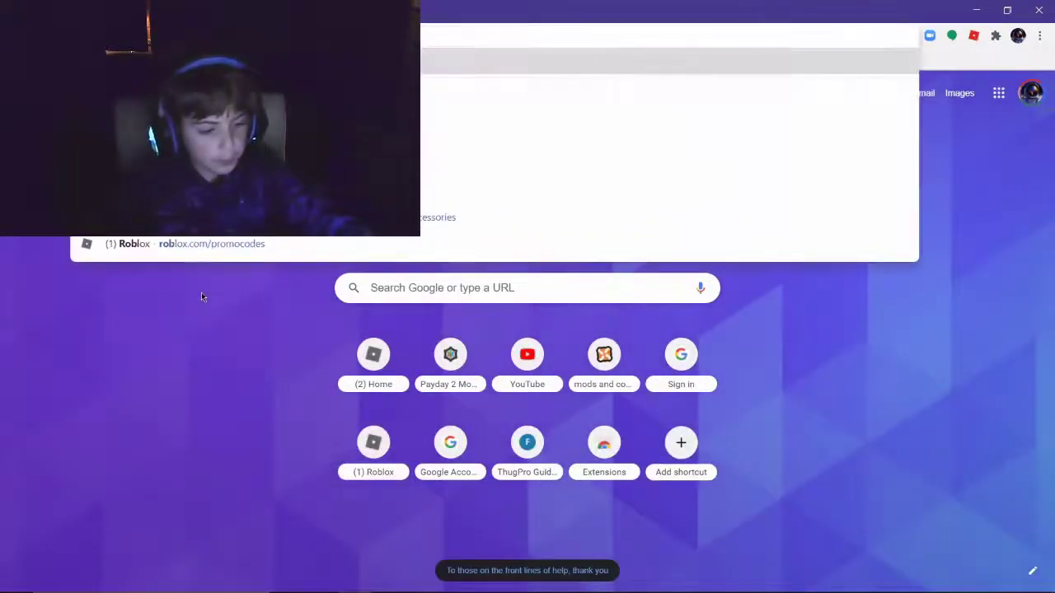
pyautogui.write('ox')
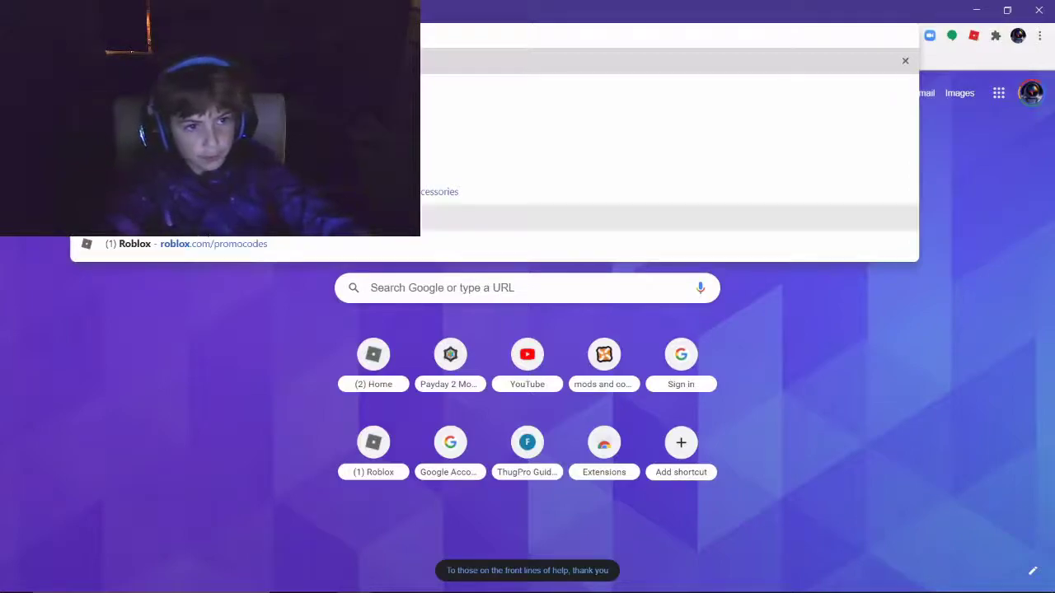
pyautogui.write(' iron sights fps')
pyautogui.press('Return')
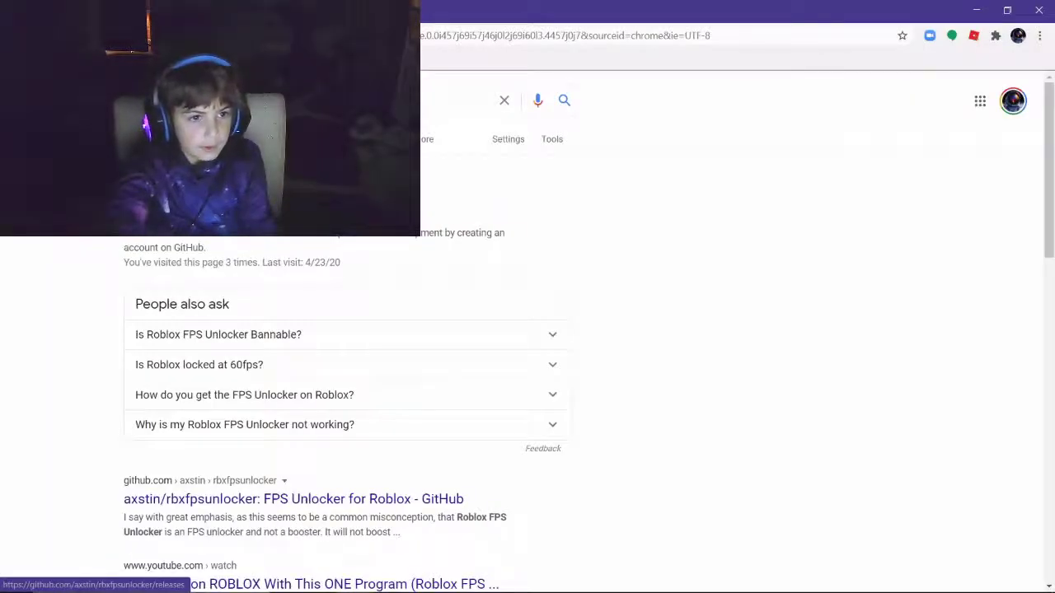
pyautogui.click(387, 214)
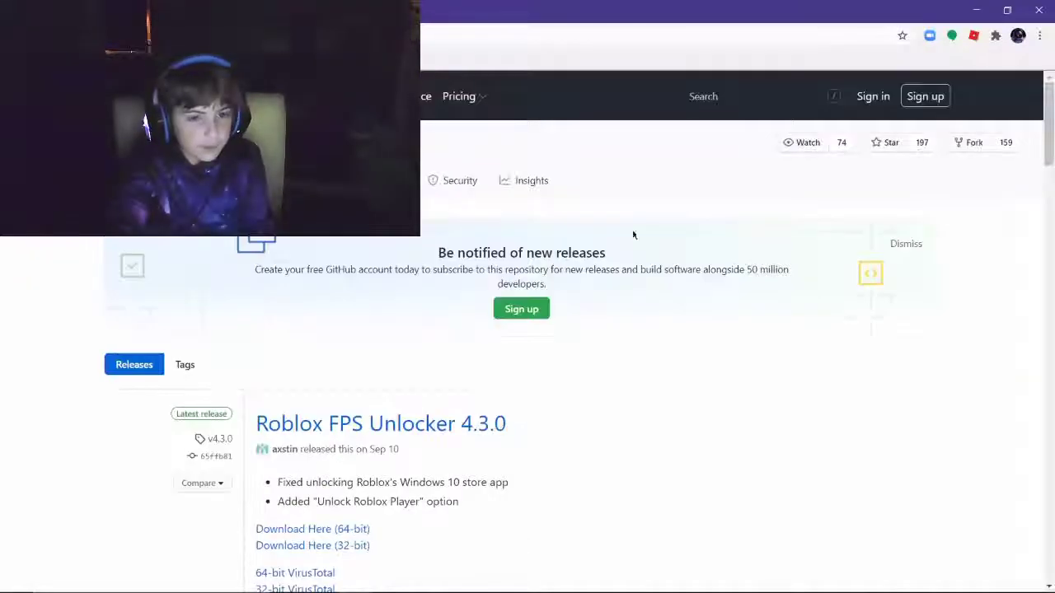
# Look through the Roblox FPS Unlocker releases and their download links, from 4.3.0 down to 4.1 and back.
pyautogui.scroll(-6, 360, 464)
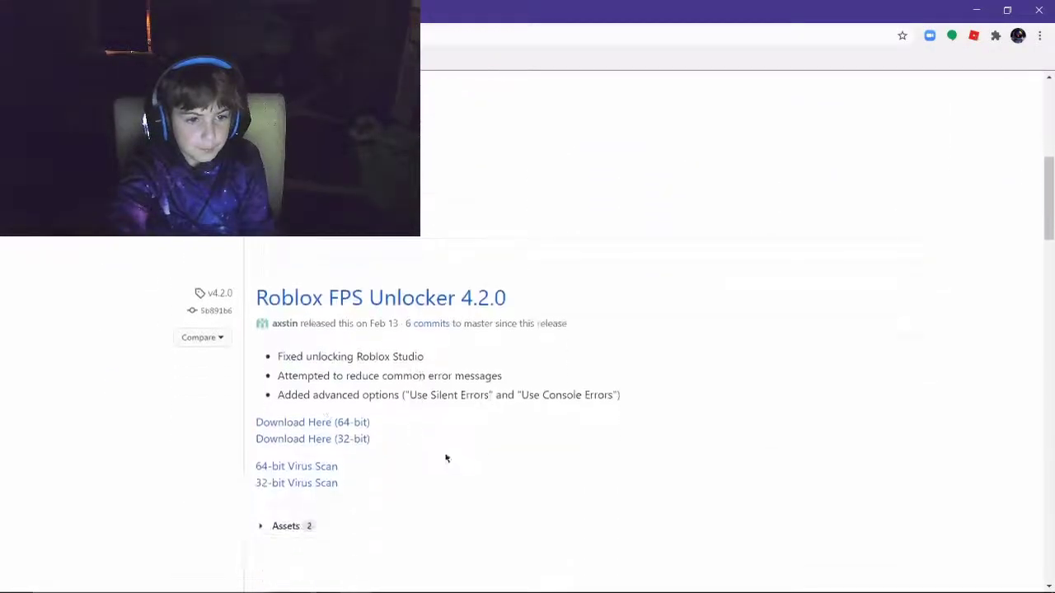
pyautogui.scroll(3, 461, 449)
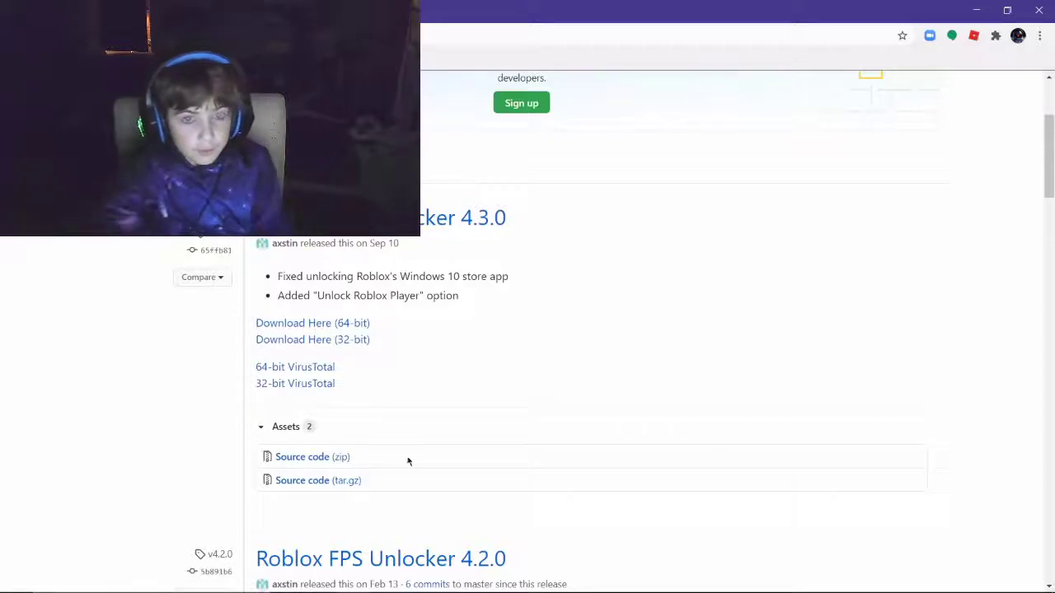
pyautogui.scroll(-1, 495, 494)
pyautogui.scroll(-3, 495, 494)
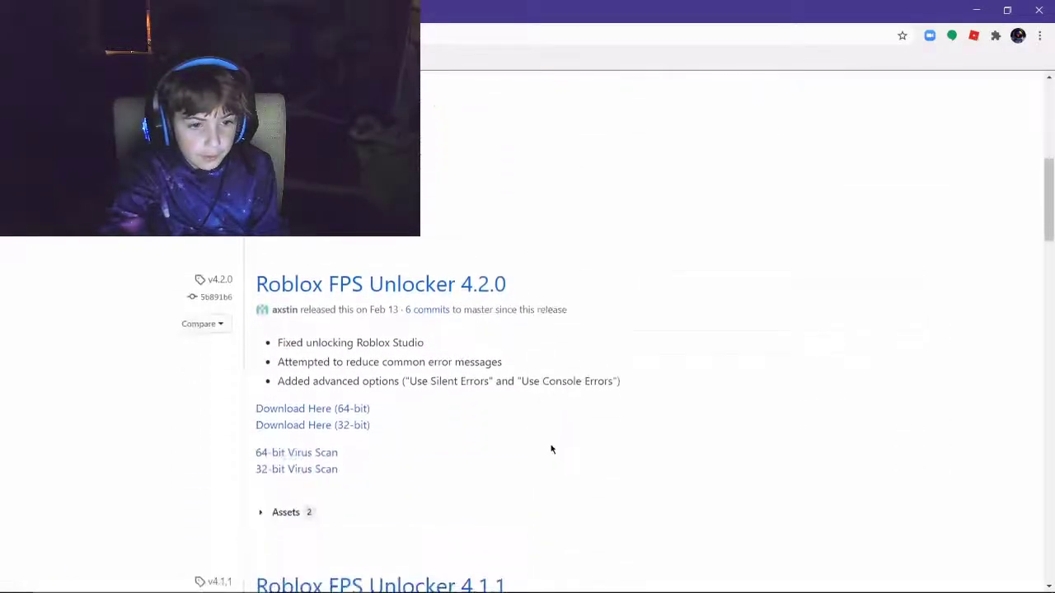
pyautogui.scroll(-4, 543, 444)
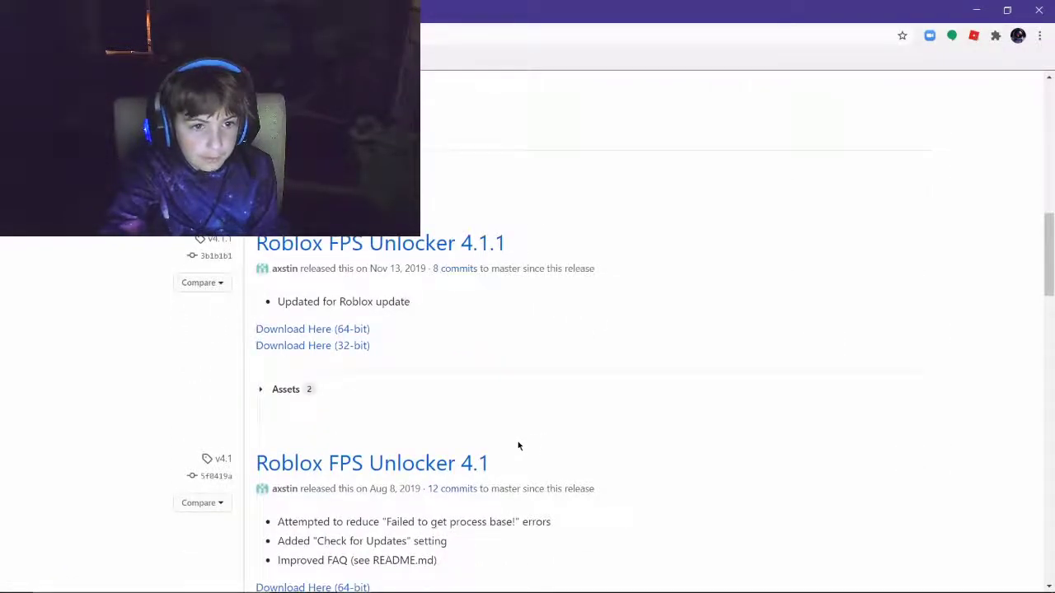
pyautogui.scroll(6, 504, 442)
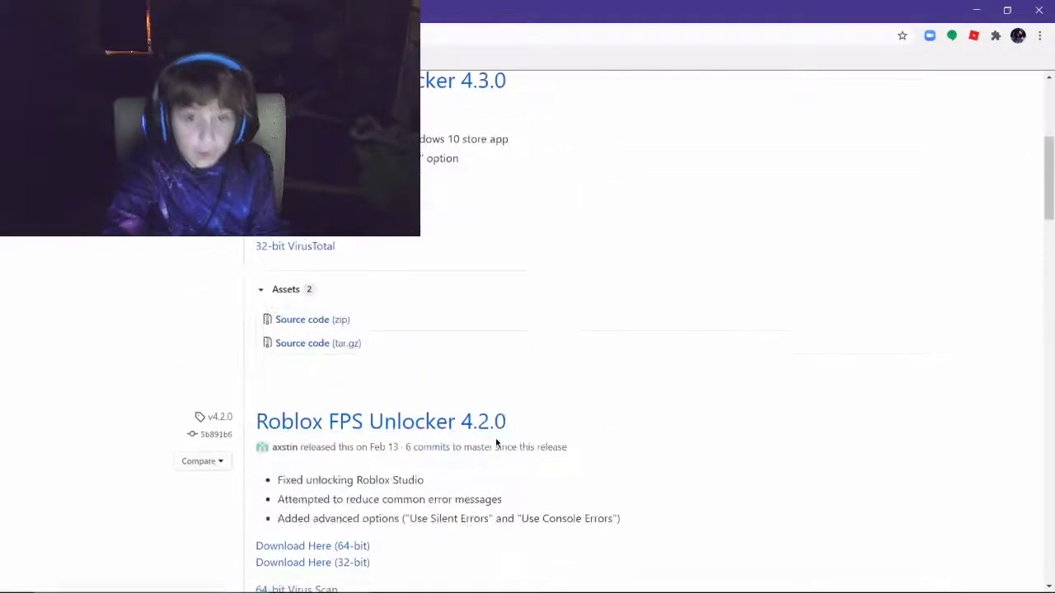
pyautogui.scroll(4, 500, 435)
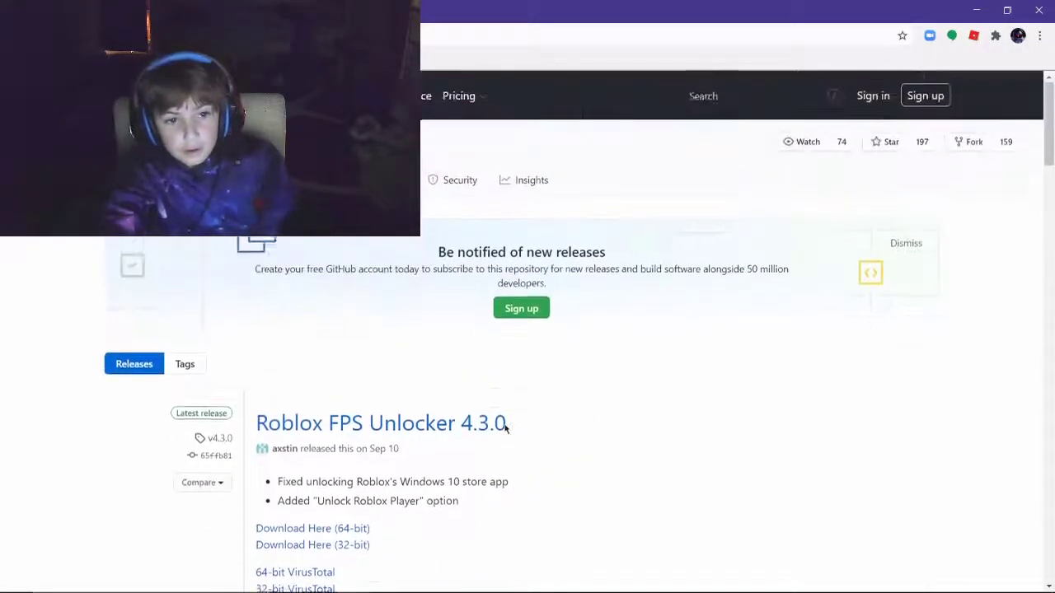
# Try to launch Roblox FPS Unlocker from its zip archive on the Desktop, dismiss the dialog and close File Explorer.
pyautogui.moveTo(548, 590)
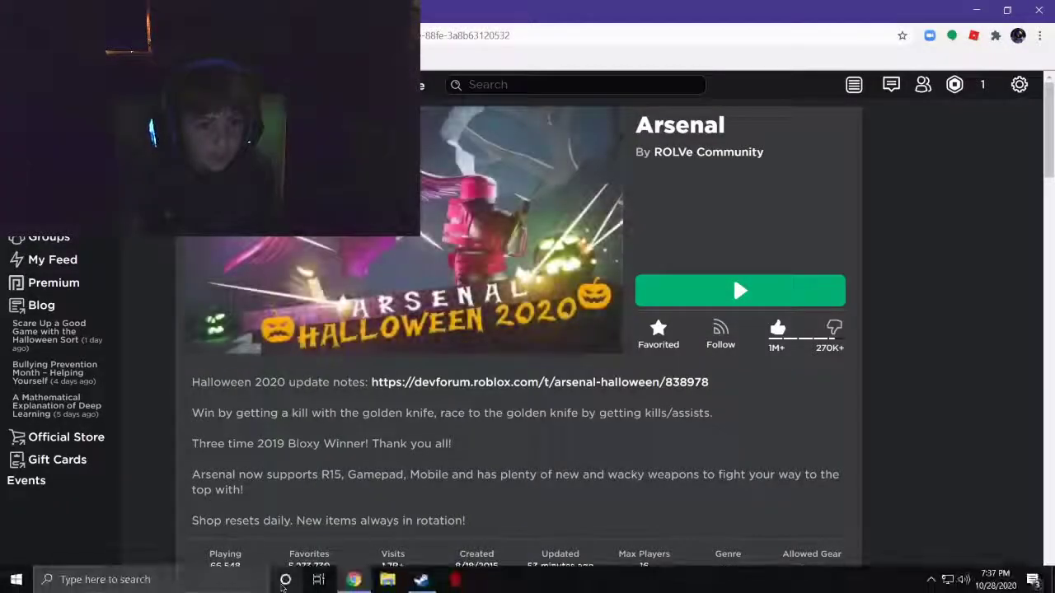
pyautogui.click(385, 581)
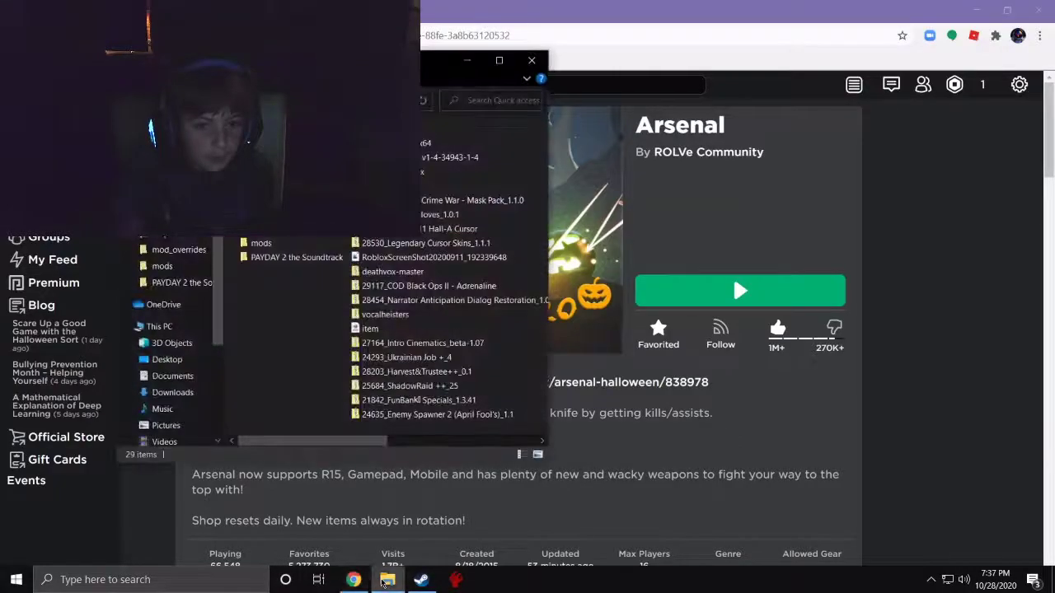
pyautogui.click(166, 425)
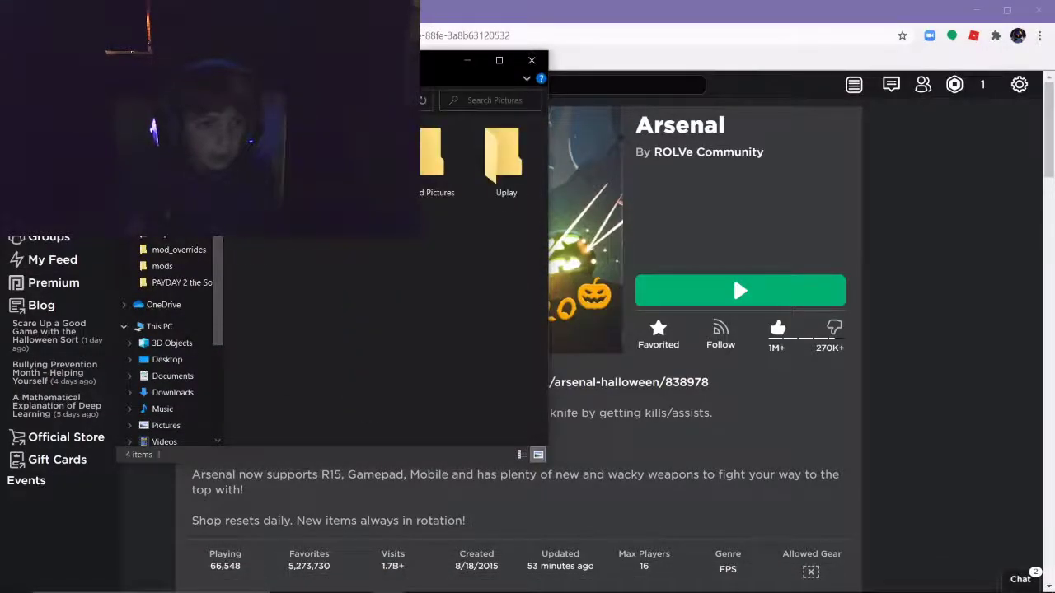
pyautogui.click(172, 393)
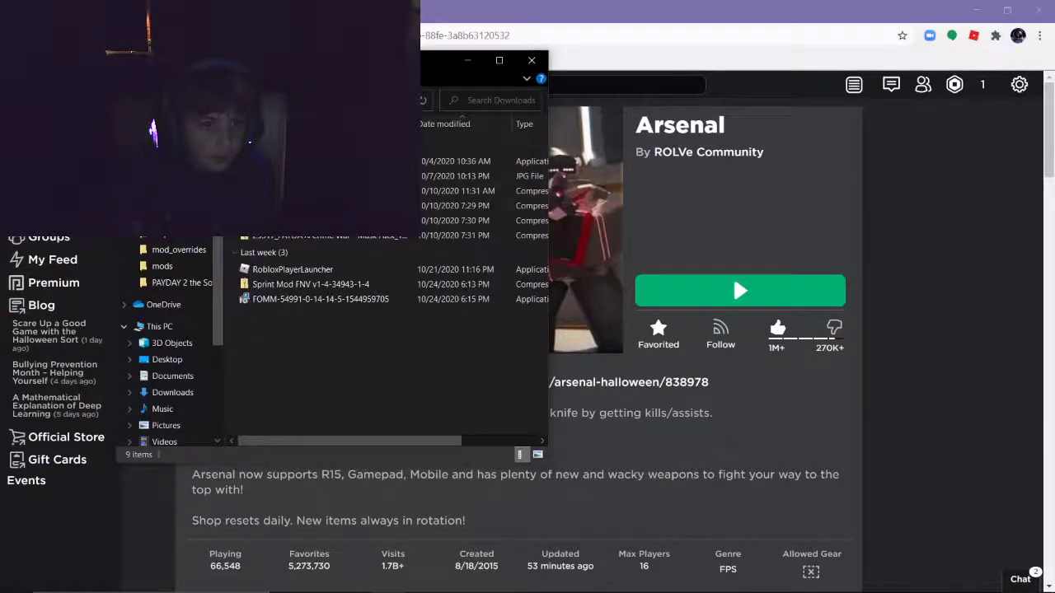
pyautogui.click(167, 359)
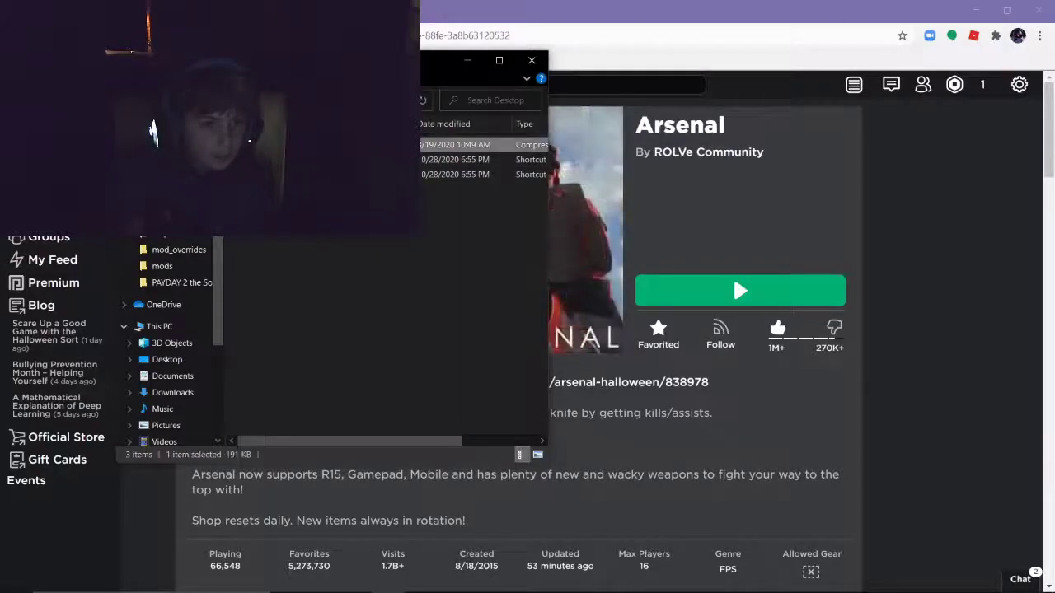
pyautogui.press('Return')
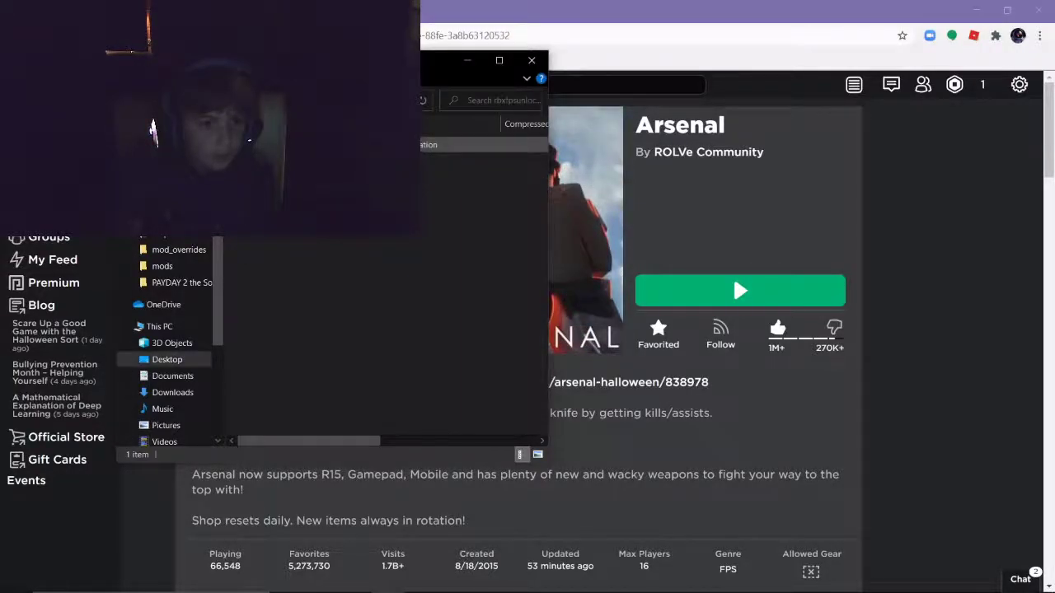
pyautogui.doubleClick(272, 144)
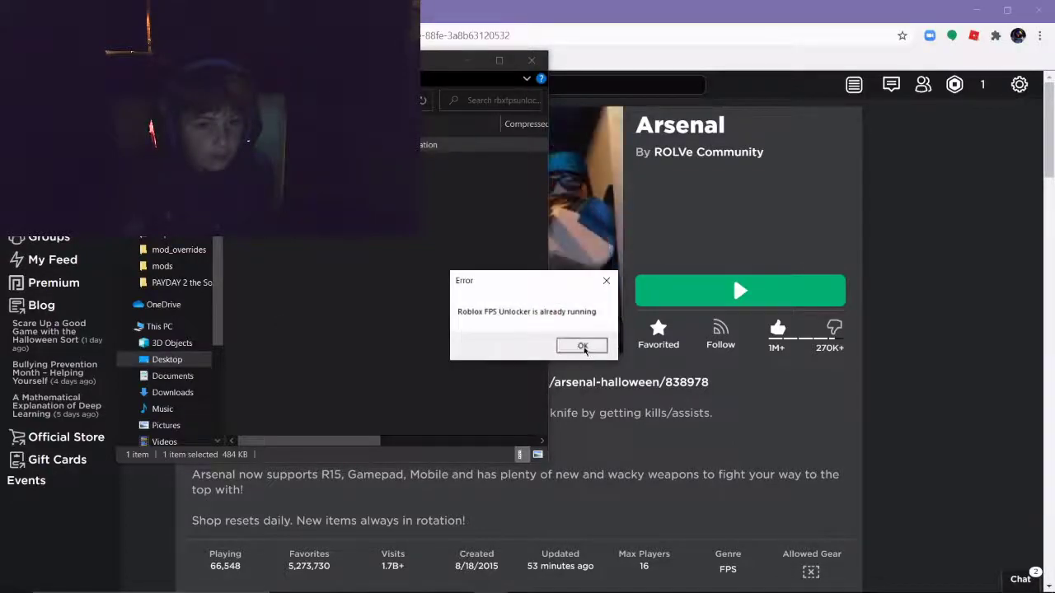
pyautogui.click(583, 347)
pyautogui.click(529, 64)
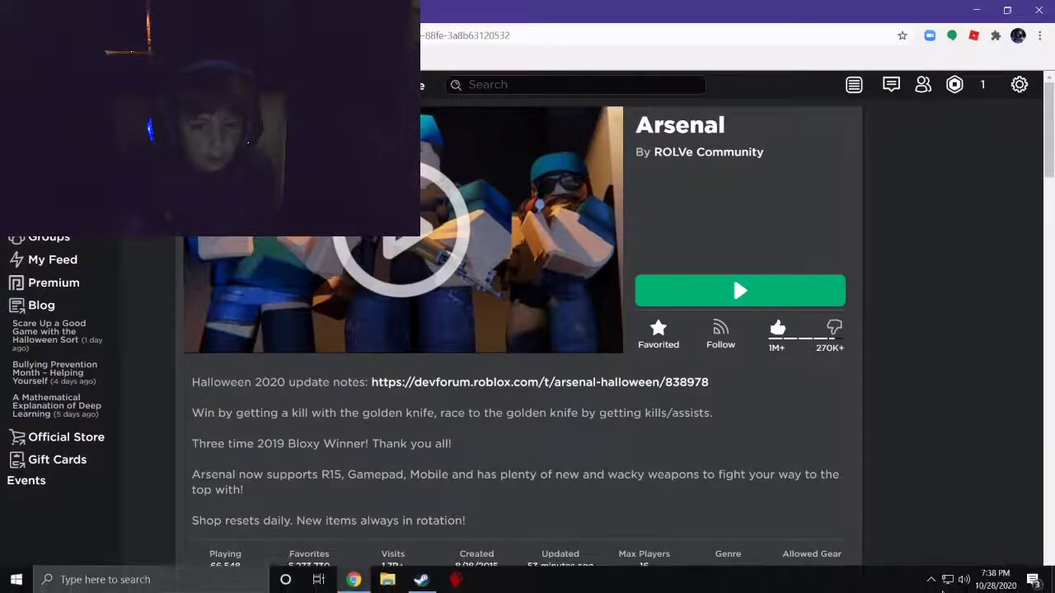
# Exit the Roblox FPS Unlocker instance running in the background.
pyautogui.click(932, 580)
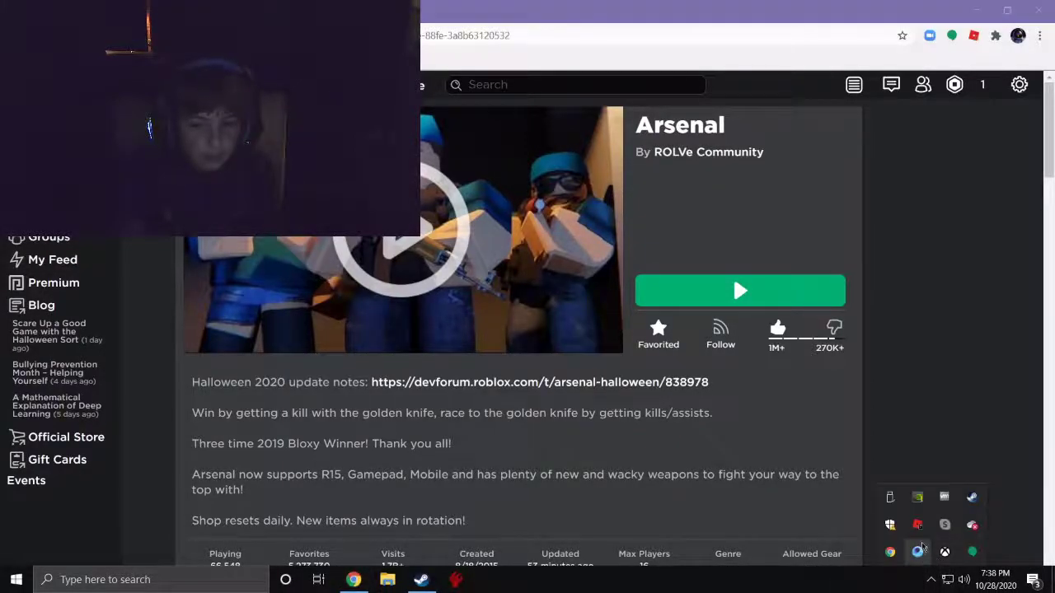
pyautogui.rightClick(919, 549)
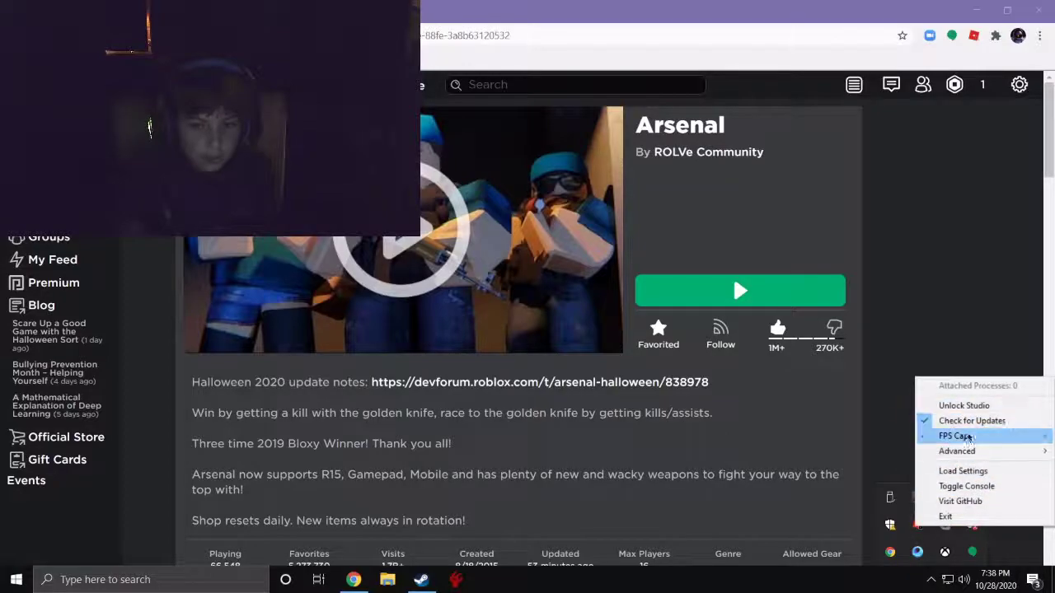
pyautogui.moveTo(969, 437)
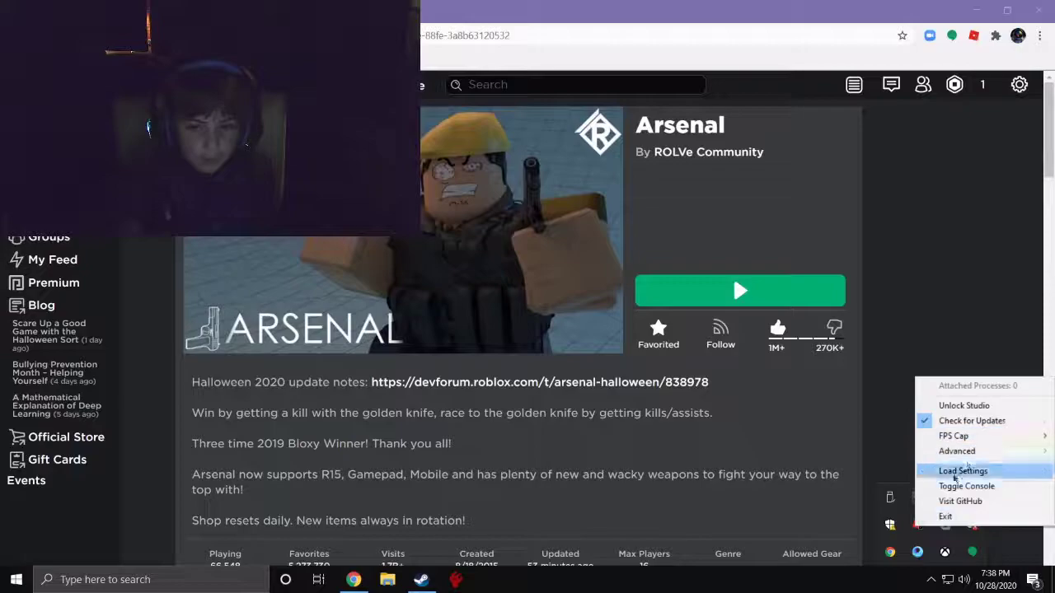
pyautogui.click(945, 517)
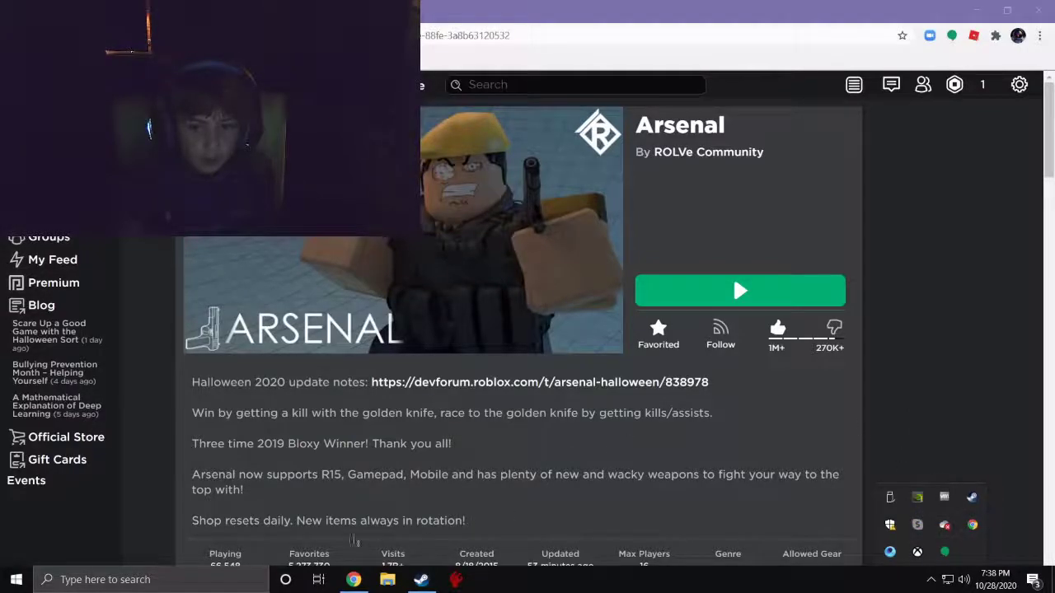
# Launch Roblox FPS Unlocker from its zip archive on the Desktop again and decline visiting the download page for the update.
pyautogui.click(392, 581)
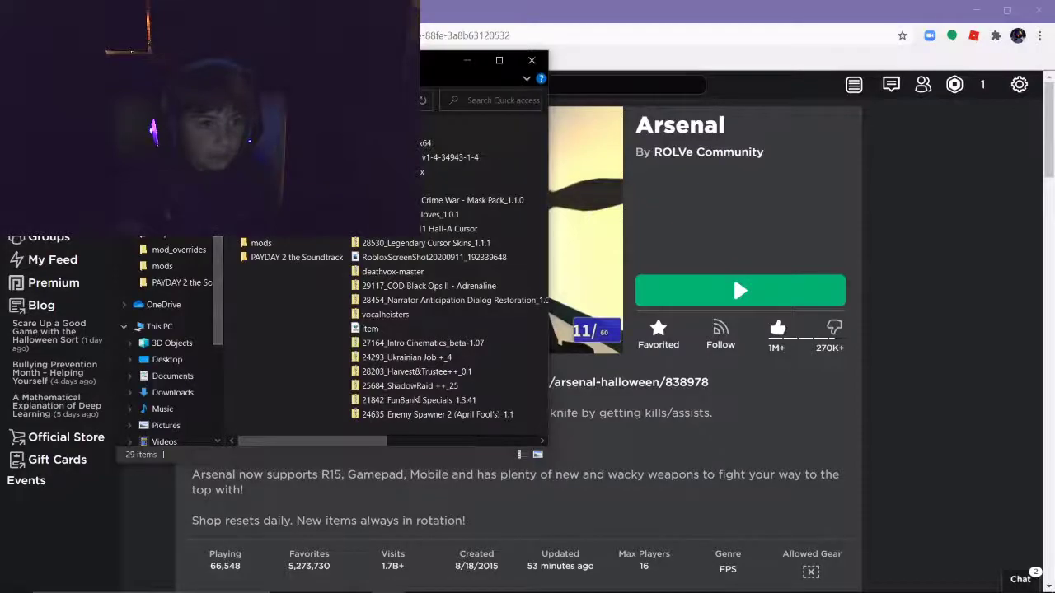
pyautogui.click(173, 393)
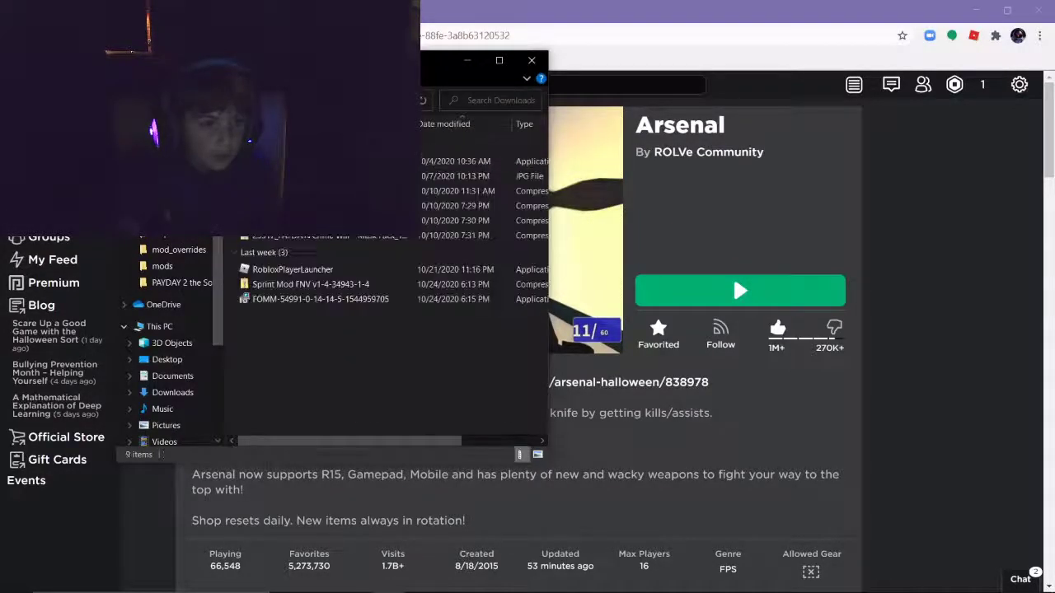
pyautogui.click(165, 216)
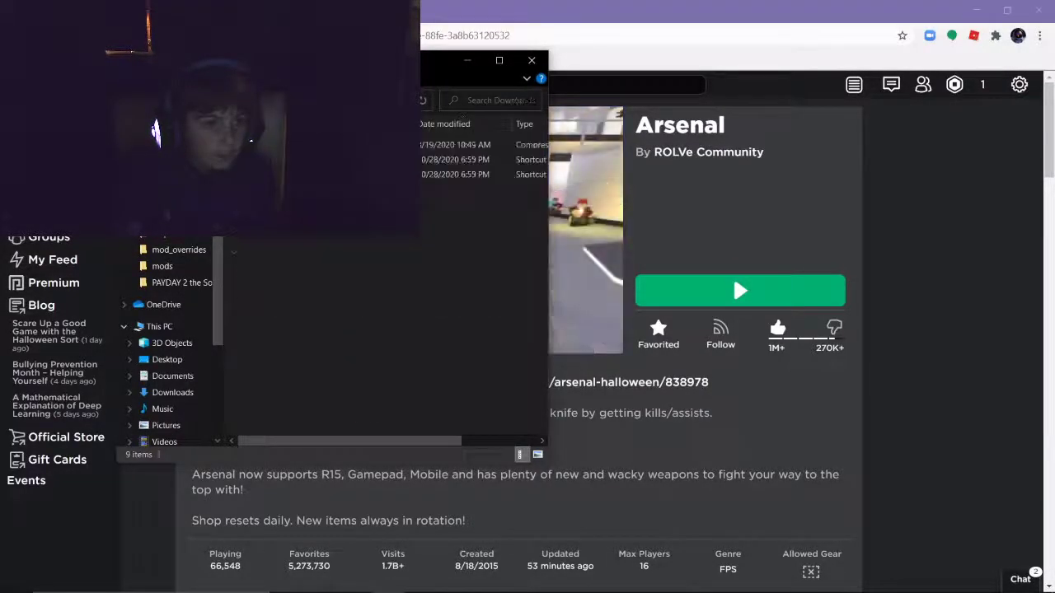
pyautogui.doubleClick(329, 145)
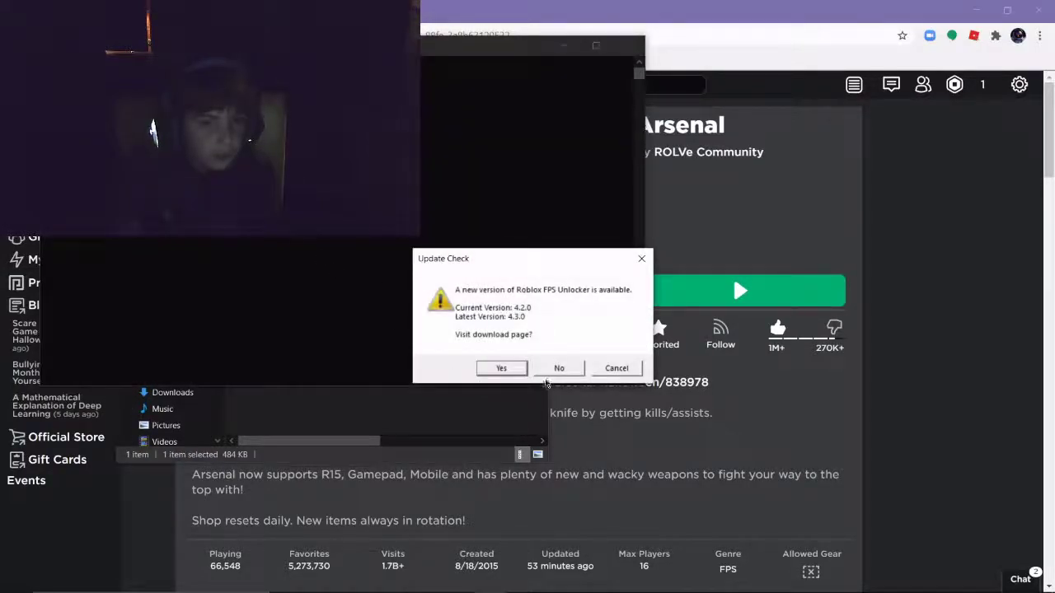
pyautogui.click(560, 369)
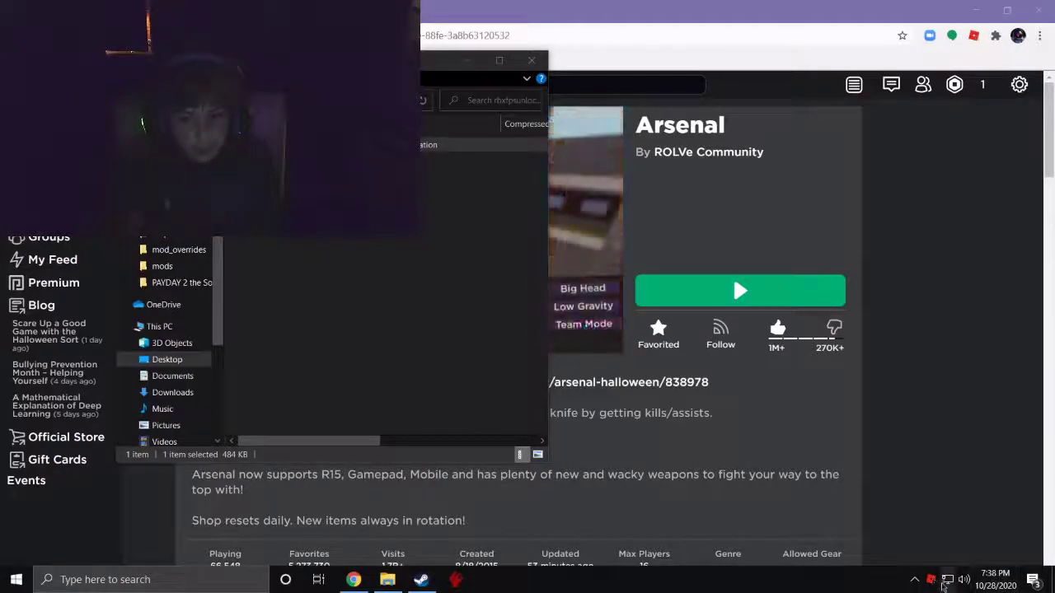
# Check the options of the running FPS Unlocker, including FPS Cap, and close the File Explorer window.
pyautogui.rightClick(931, 586)
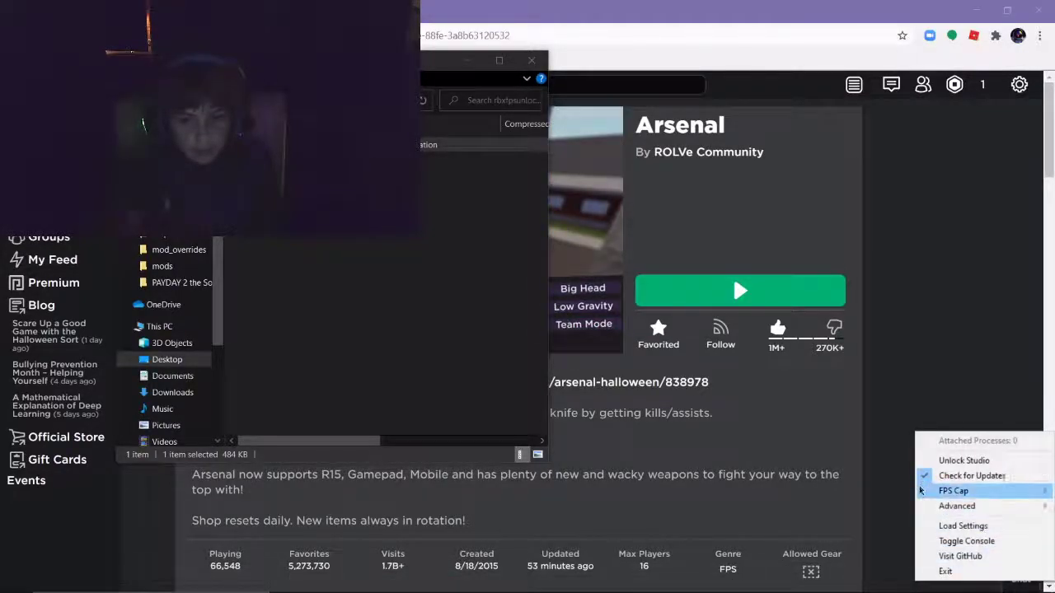
pyautogui.click(958, 468)
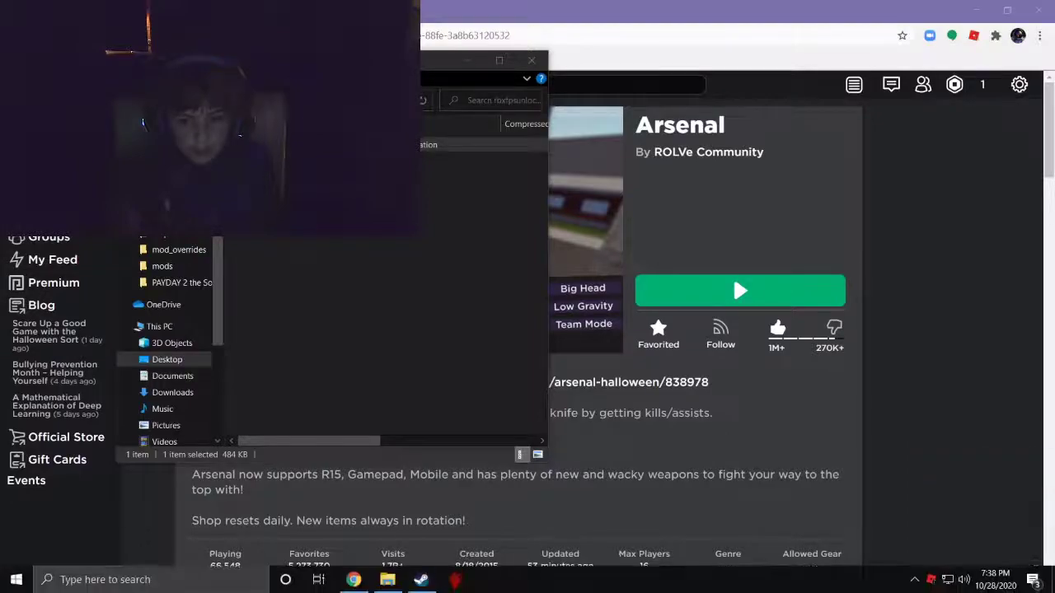
pyautogui.click(531, 60)
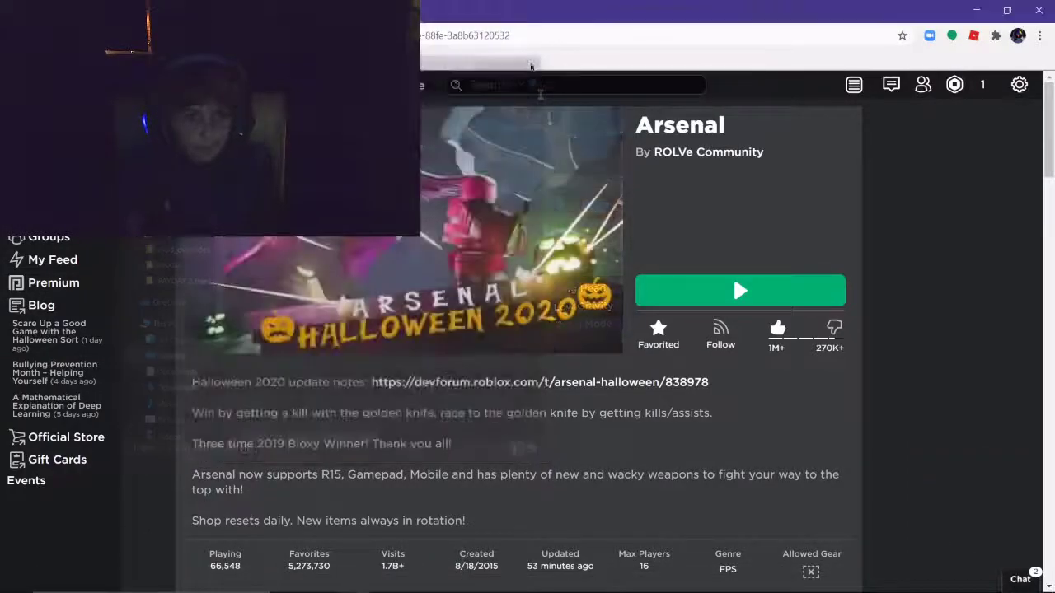